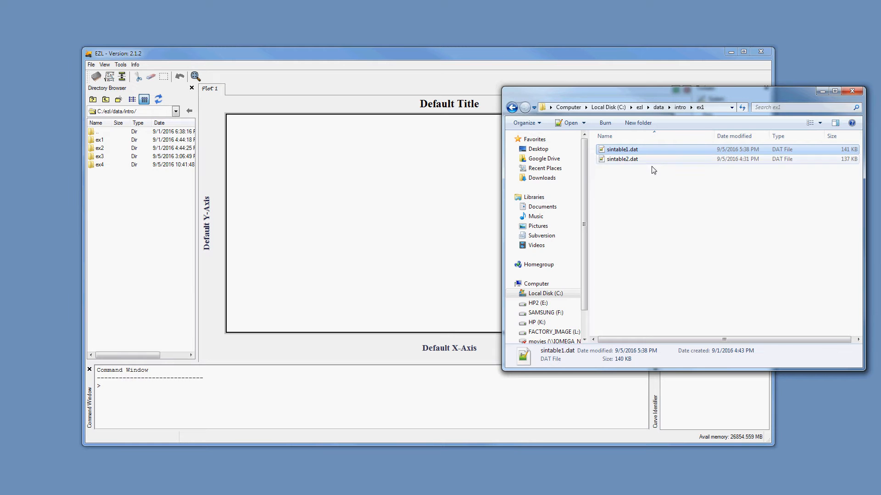
{"action": "left_click_drag", "start_coordinate": [624, 149], "coordinate": [401, 172]}
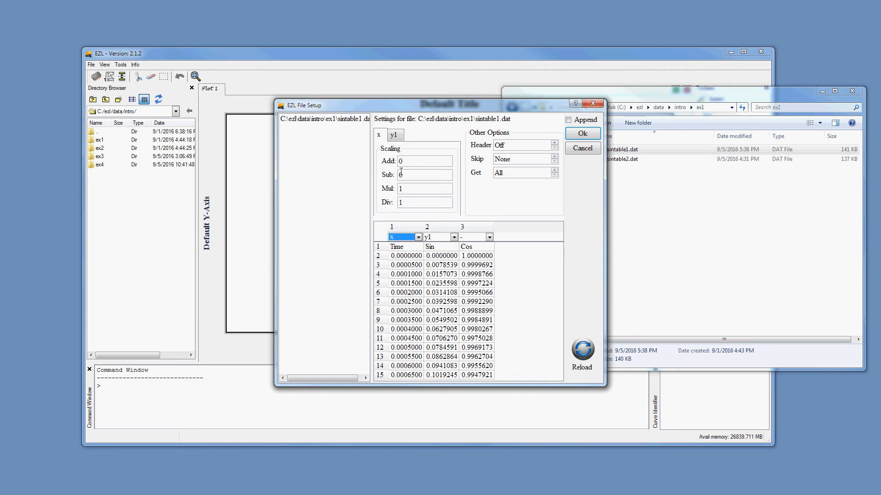
{"action": "left_click", "coordinate": [582, 149]}
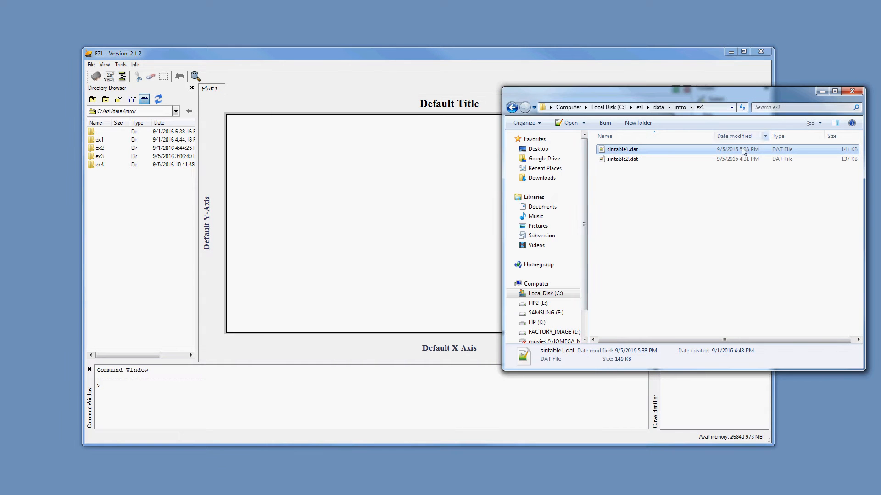
{"action": "left_click", "coordinate": [823, 89]}
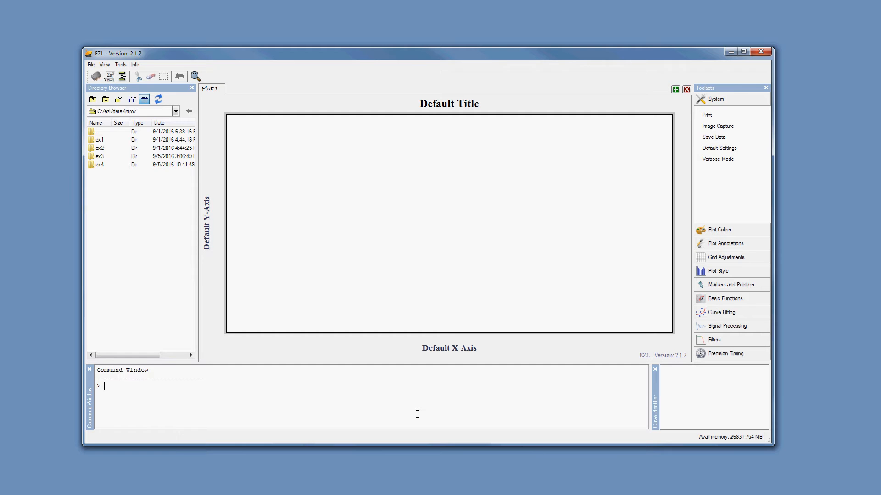
Display the command help for ezl by running "help ezl".
{"action": "type", "text": "help ezl"}
{"action": "key", "text": "Return"}
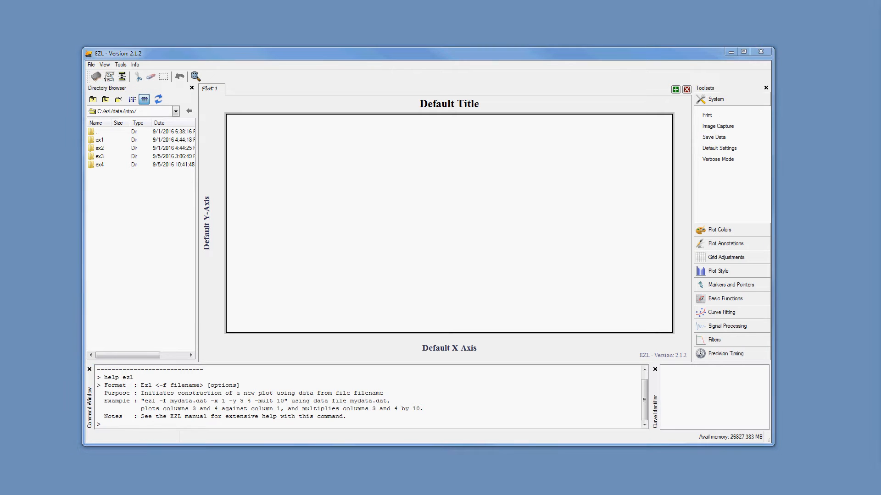
Browse into the ex1 folder and open sintable1.dat for viewing in the text editor.
{"action": "double_click", "coordinate": [103, 140]}
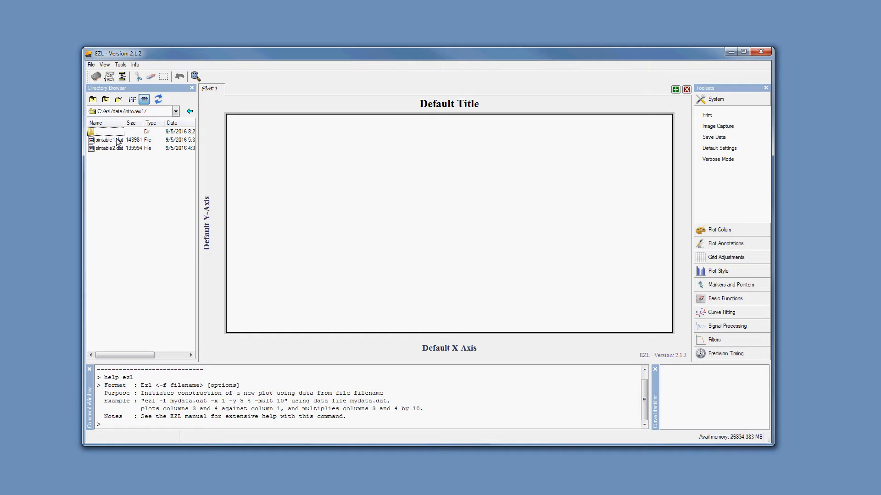
{"action": "left_click", "coordinate": [117, 143]}
{"action": "right_click", "coordinate": [117, 142]}
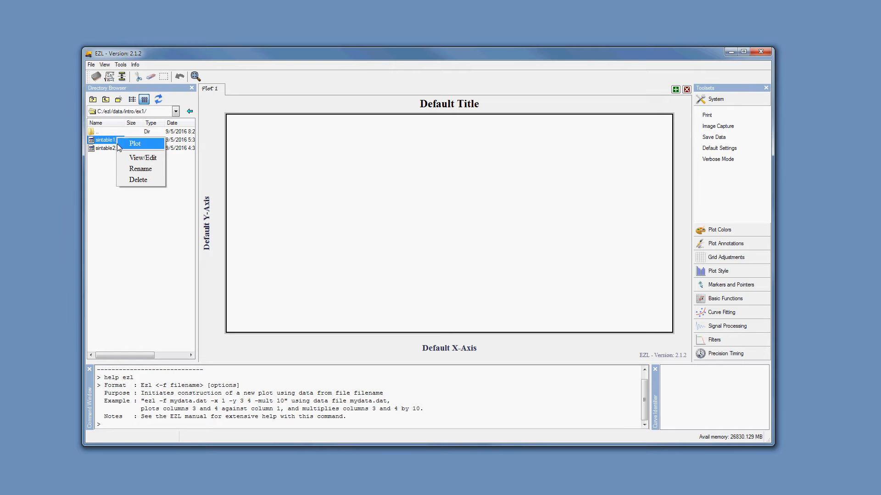
{"action": "left_click", "coordinate": [157, 159]}
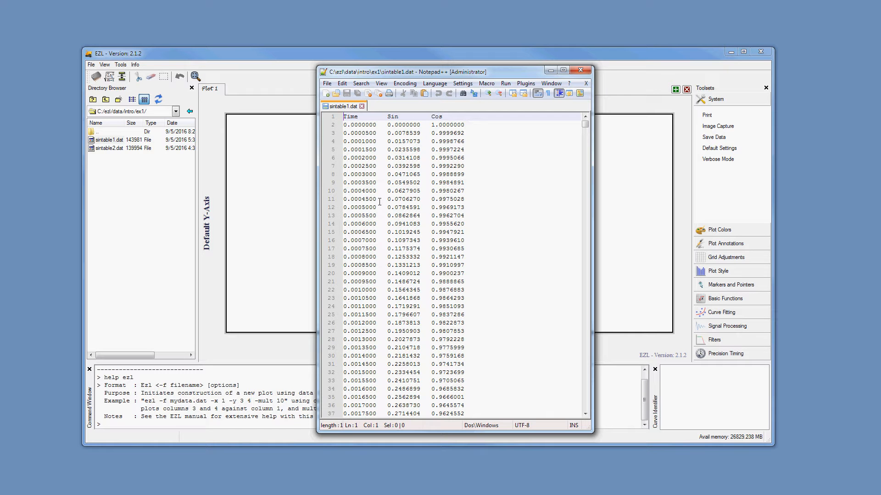
Check the data file editor path in EZL's default settings and close the settings page.
{"action": "left_click", "coordinate": [749, 151]}
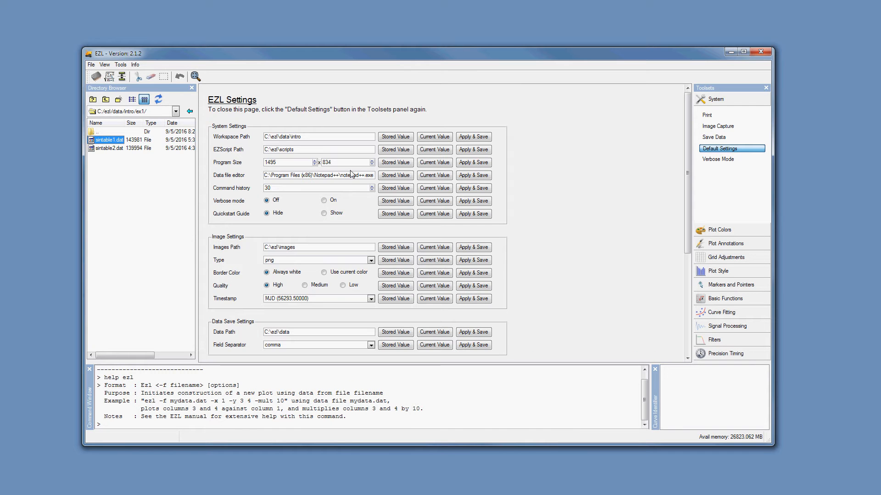
{"action": "left_click_drag", "start_coordinate": [341, 176], "coordinate": [374, 176]}
{"action": "left_click", "coordinate": [710, 151]}
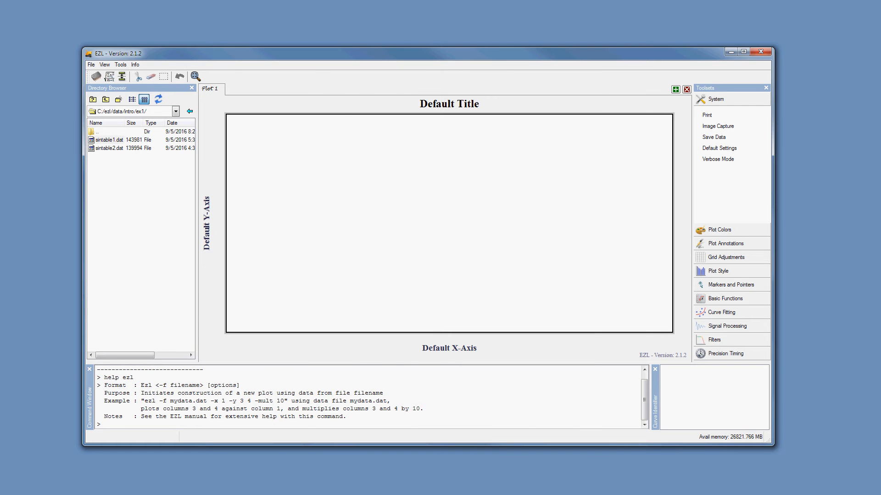
Switch back to sintable1.dat in Notepad++, review its column headings and close the editor.
{"action": "left_click", "coordinate": [606, 493]}
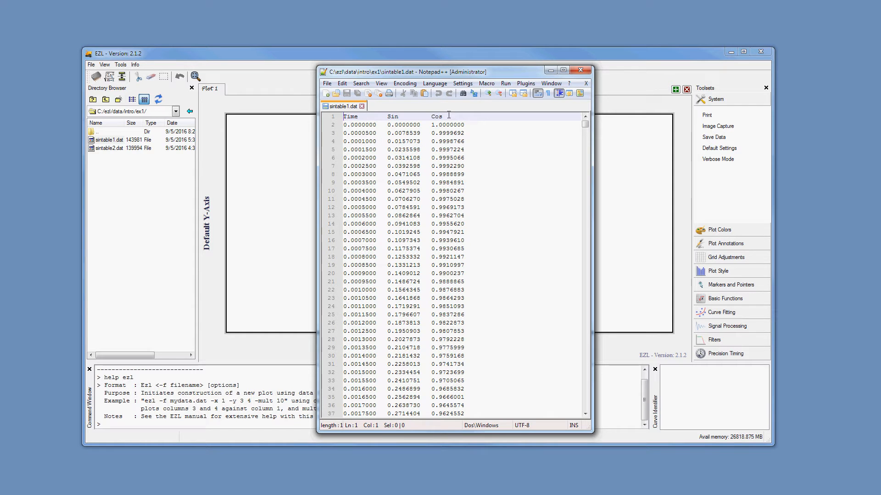
{"action": "left_click_drag", "start_coordinate": [448, 115], "coordinate": [343, 117]}
{"action": "left_click", "coordinate": [486, 125]}
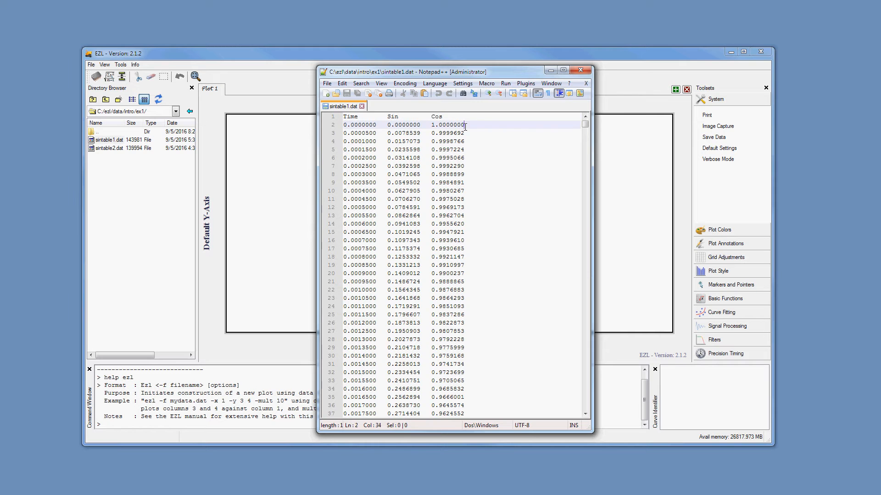
{"action": "left_click", "coordinate": [581, 70]}
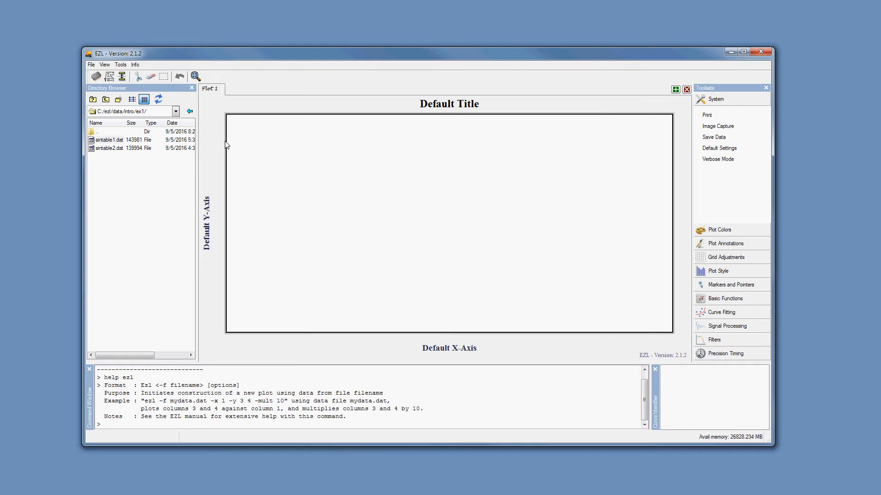
Load sintable1.dat into the empty plot's file setup, widen the file list and set the header to Row 1.
{"action": "left_click_drag", "start_coordinate": [102, 140], "coordinate": [403, 184]}
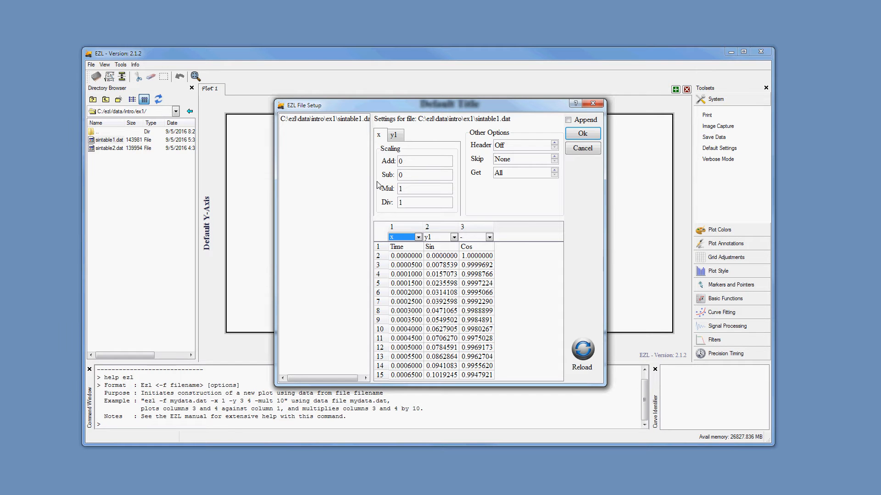
{"action": "mouse_move", "coordinate": [370, 180]}
{"action": "left_mouse_down"}
{"action": "mouse_move", "coordinate": [392, 180]}
{"action": "mouse_move", "coordinate": [382, 180]}
{"action": "left_mouse_up"}
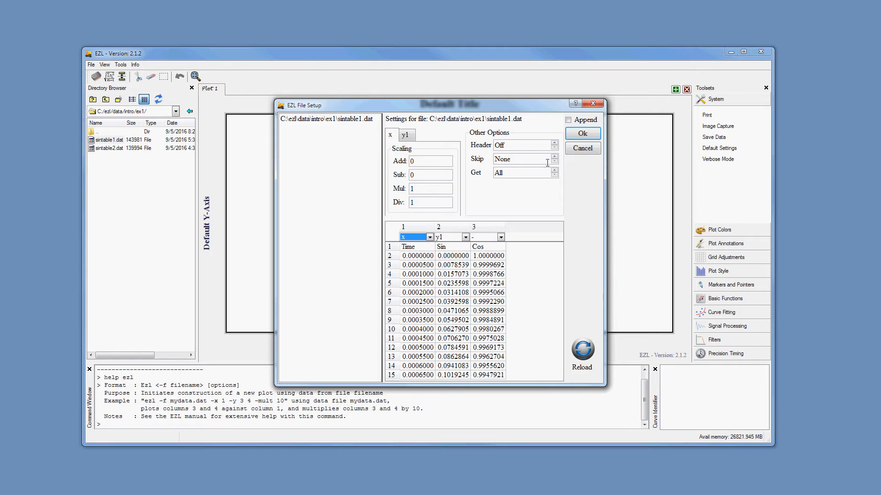
{"action": "left_click", "coordinate": [554, 143]}
Assign the Cos column of sintable1.dat to y2 and plot the file.
{"action": "left_click", "coordinate": [484, 239]}
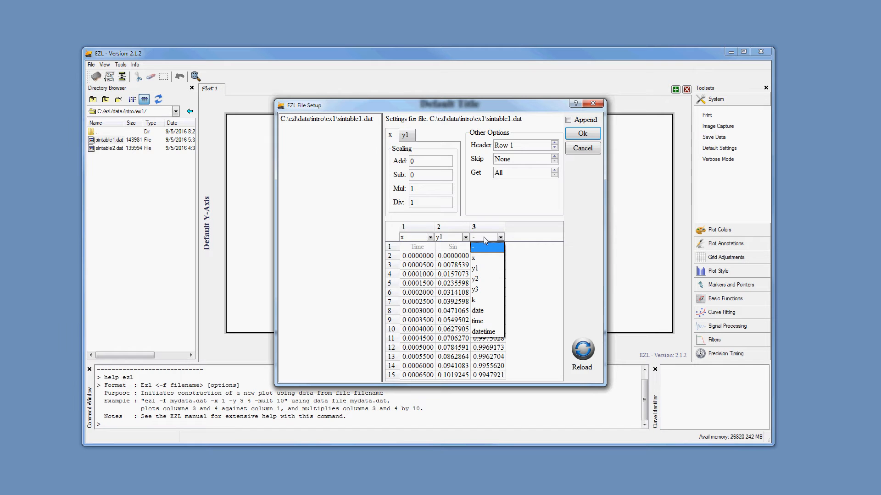
{"action": "left_click", "coordinate": [494, 282]}
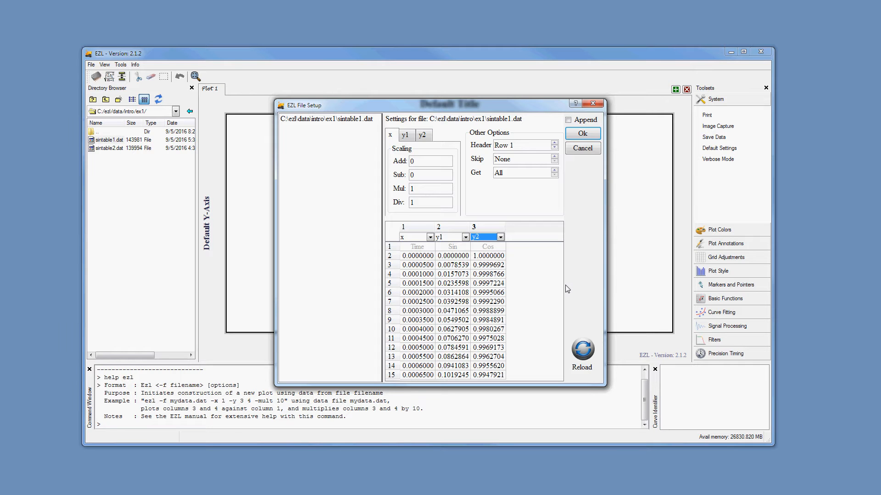
{"action": "left_click", "coordinate": [496, 238]}
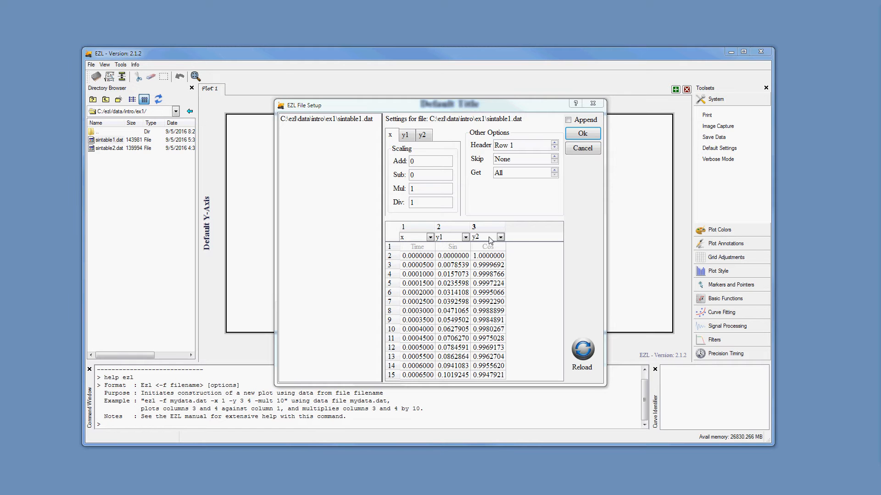
{"action": "left_click", "coordinate": [500, 238]}
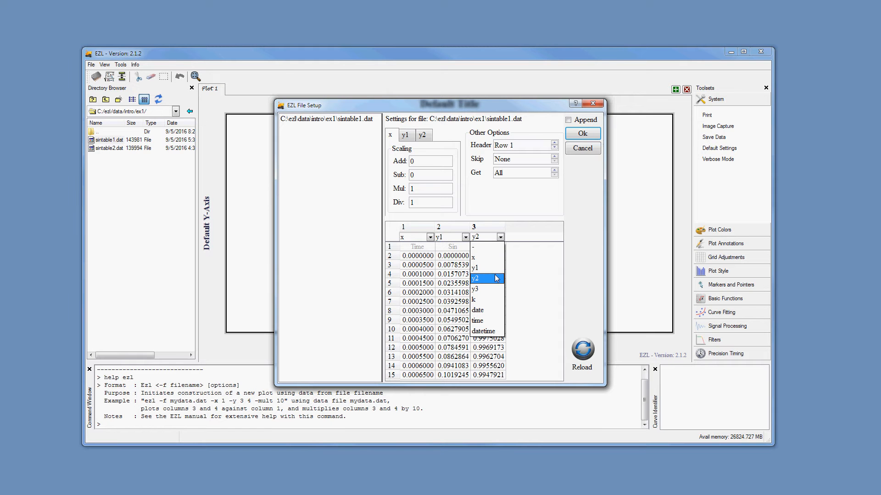
{"action": "left_click", "coordinate": [579, 137]}
{"action": "left_click", "coordinate": [582, 137]}
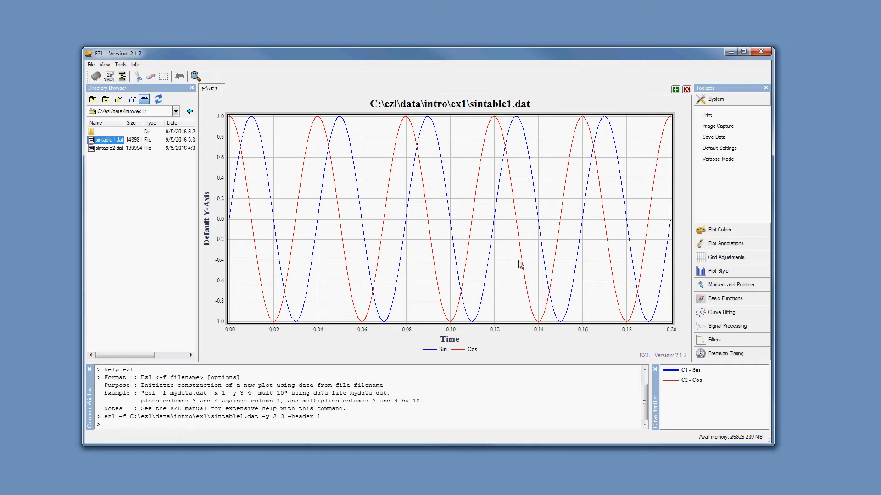
Append sintable2.dat to the existing plot with Row 1 as header and its Cos column assigned to y2.
{"action": "left_click", "coordinate": [112, 149]}
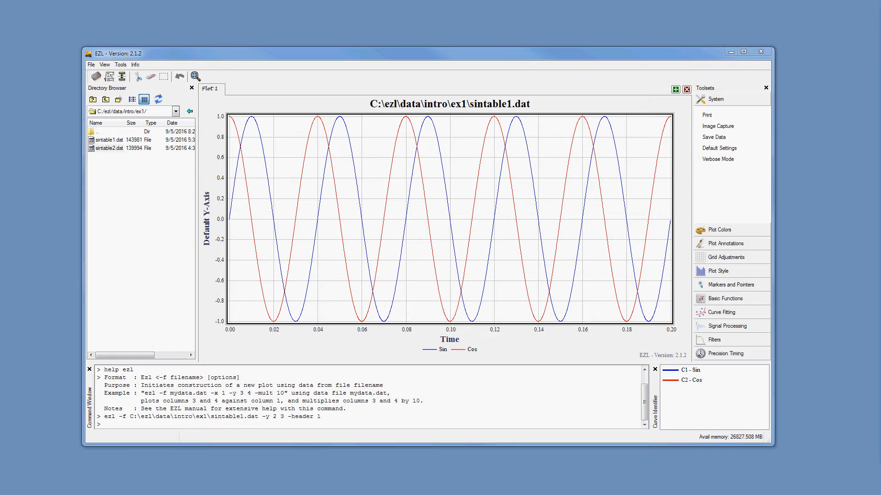
{"action": "left_click", "coordinate": [109, 148]}
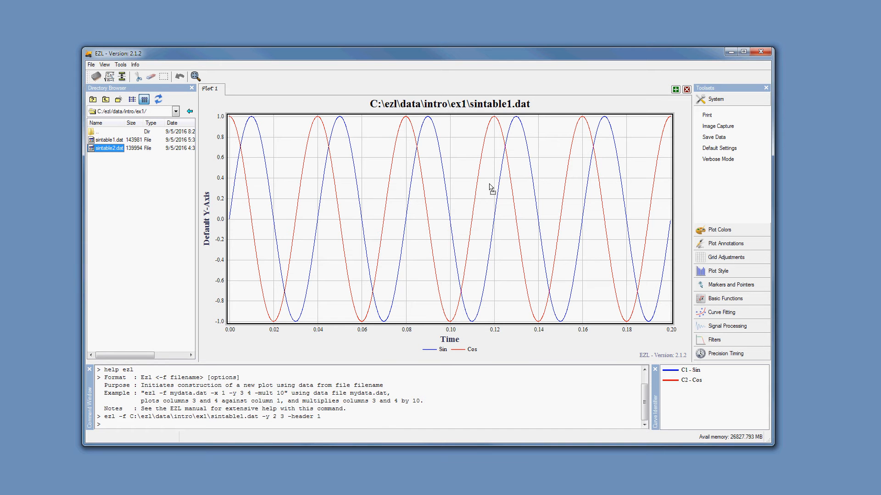
{"action": "left_click_drag", "start_coordinate": [490, 188], "coordinate": [490, 188]}
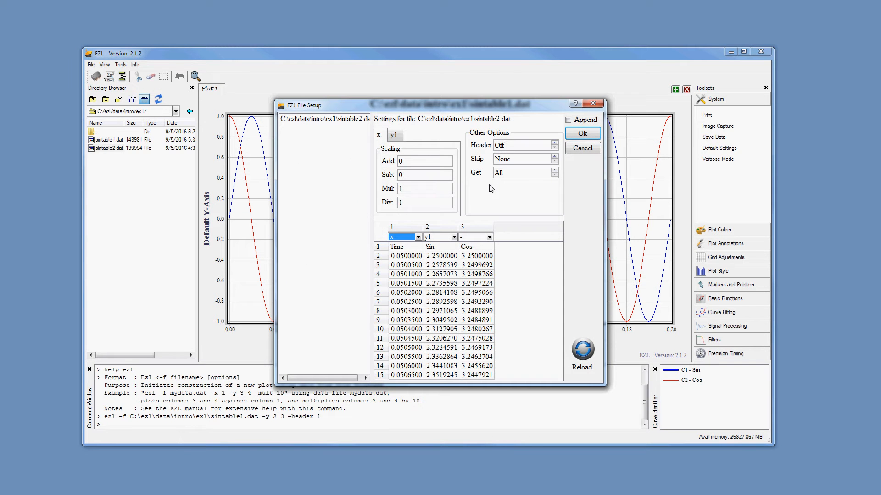
{"action": "left_click", "coordinate": [554, 148]}
{"action": "left_click", "coordinate": [479, 238]}
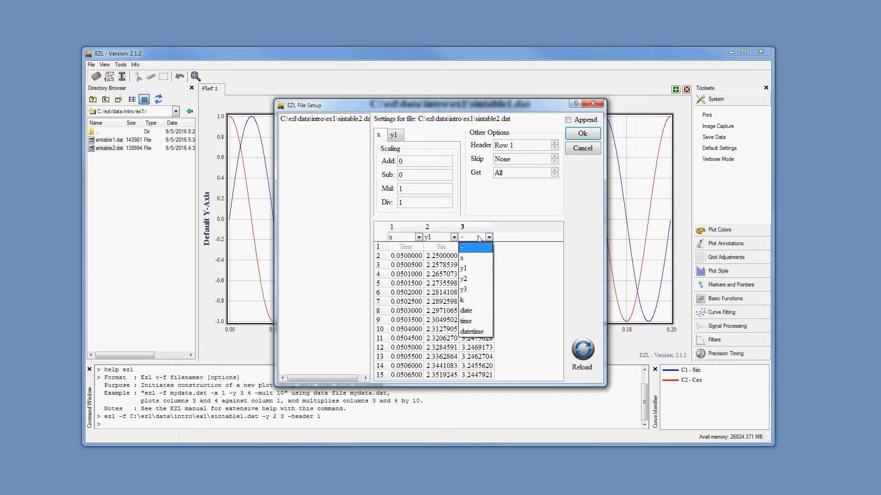
{"action": "left_click", "coordinate": [474, 279]}
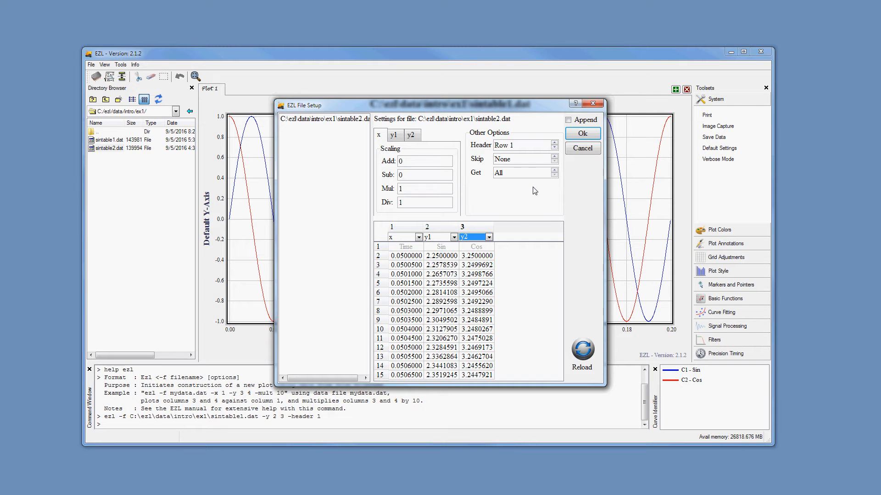
{"action": "left_click", "coordinate": [588, 123]}
{"action": "left_click", "coordinate": [596, 138]}
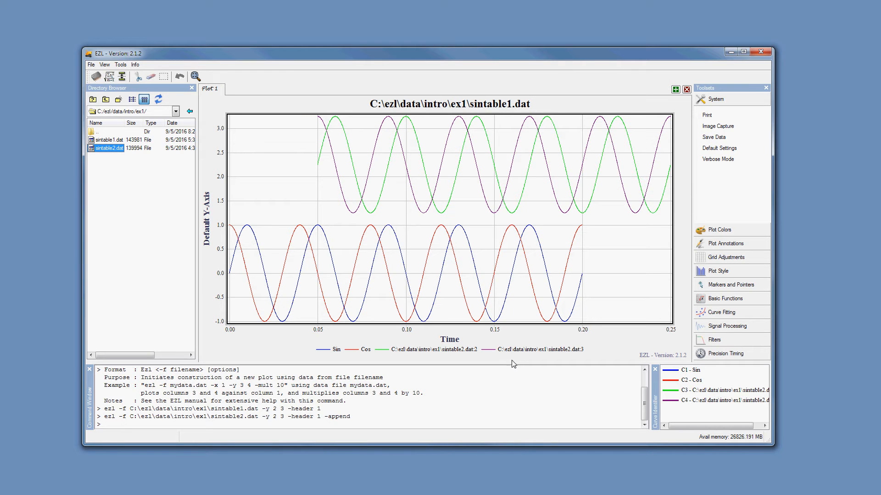
Set the plot legend's font size to 14.
{"action": "right_click", "coordinate": [473, 353]}
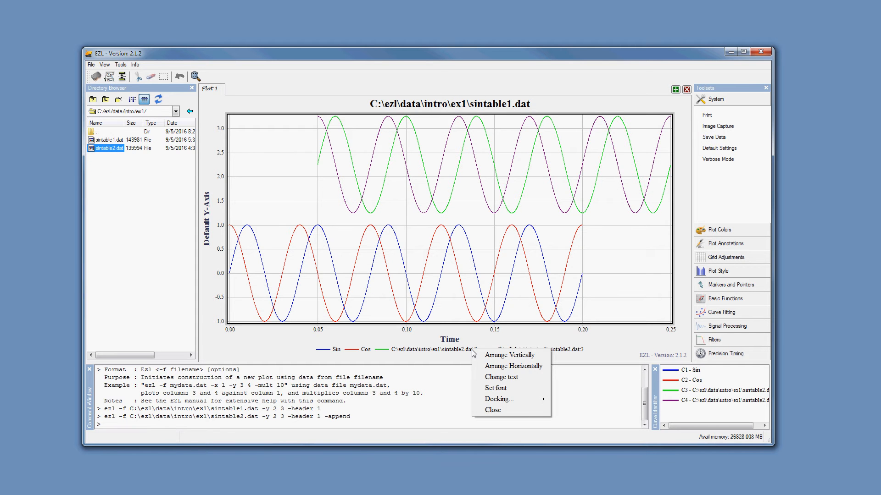
{"action": "left_click", "coordinate": [535, 390]}
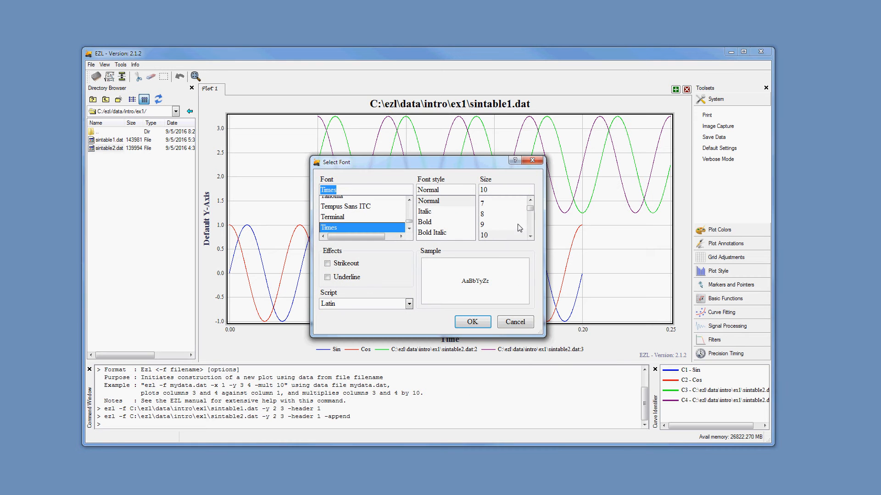
{"action": "left_click", "coordinate": [531, 236]}
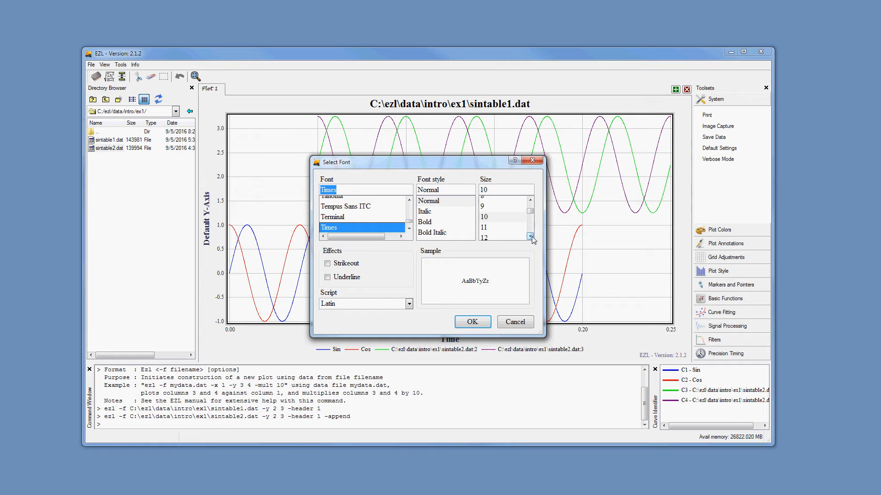
{"action": "left_click", "coordinate": [530, 236]}
{"action": "left_click", "coordinate": [531, 237]}
{"action": "left_click", "coordinate": [495, 222]}
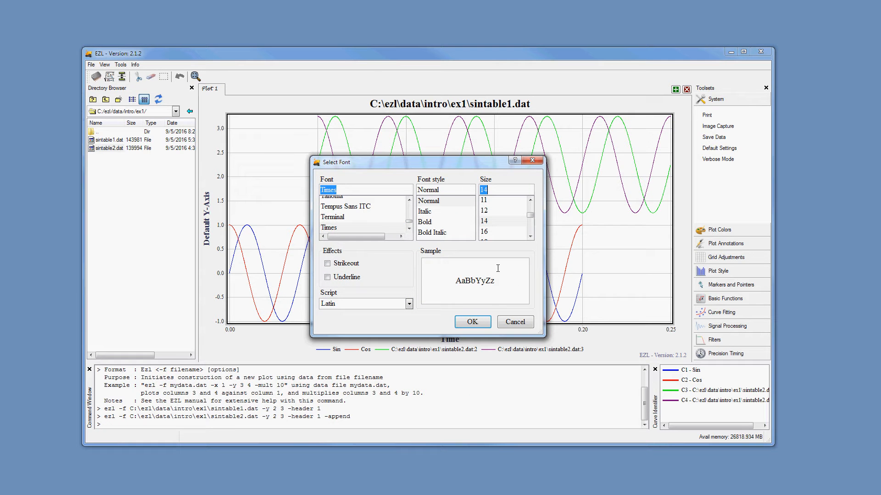
{"action": "left_click", "coordinate": [480, 326]}
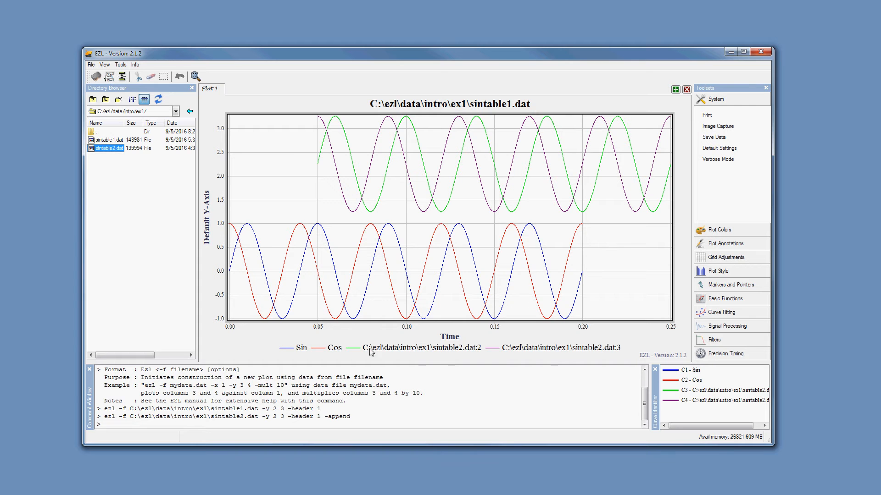
{"action": "double_click", "coordinate": [302, 349]}
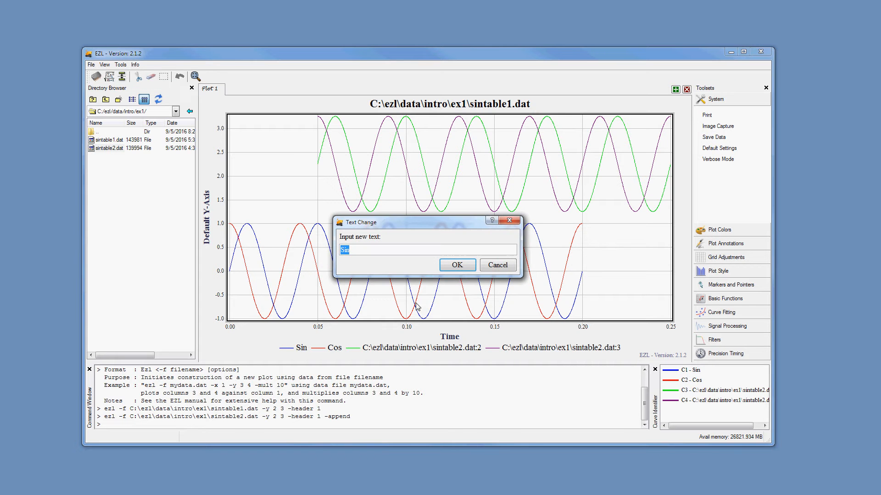
{"action": "left_click", "coordinate": [489, 266]}
{"action": "double_click", "coordinate": [384, 348]}
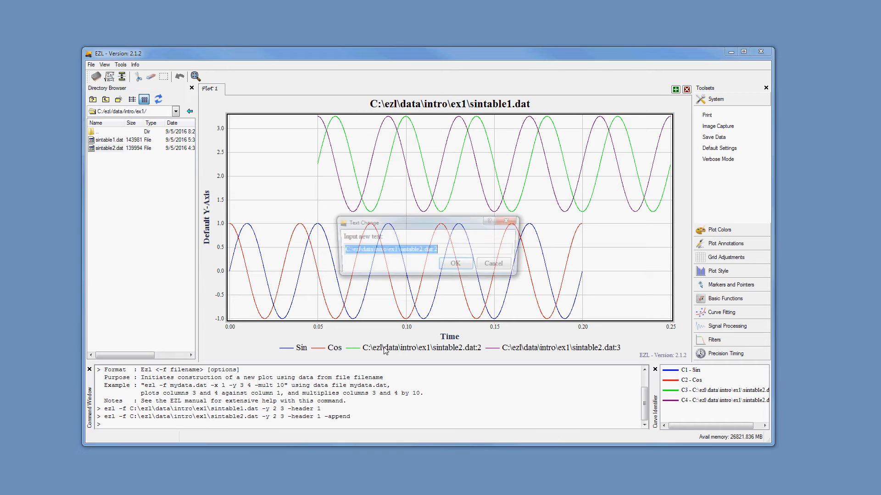
{"action": "left_click", "coordinate": [498, 265]}
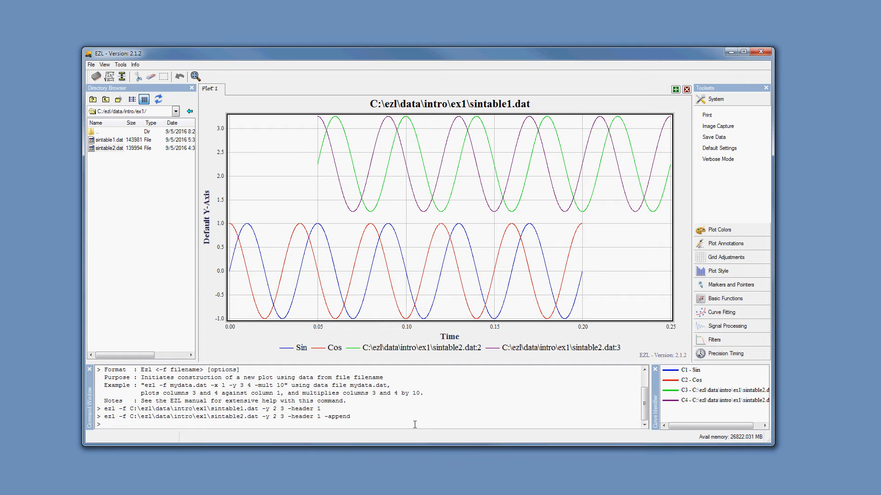
Rename the four curves by running "legend Sin(2/pift) Cos(2/pift) Sin[2/pif(t-0.05)] Cos[2/pif(t-0.05)]".
{"action": "type", "text": "legend Sin(2/pift) Cos(2/pift) Sin"}
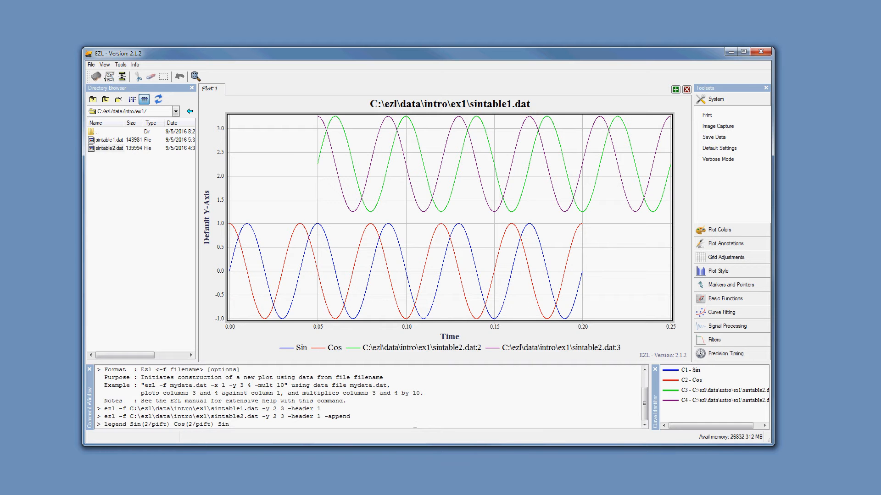
{"action": "type", "text": "(2/pift"}
{"action": "type", "text": "t-0.05)] Cos[2/pif(t-0.05)"}
{"action": "key", "text": "Return"}
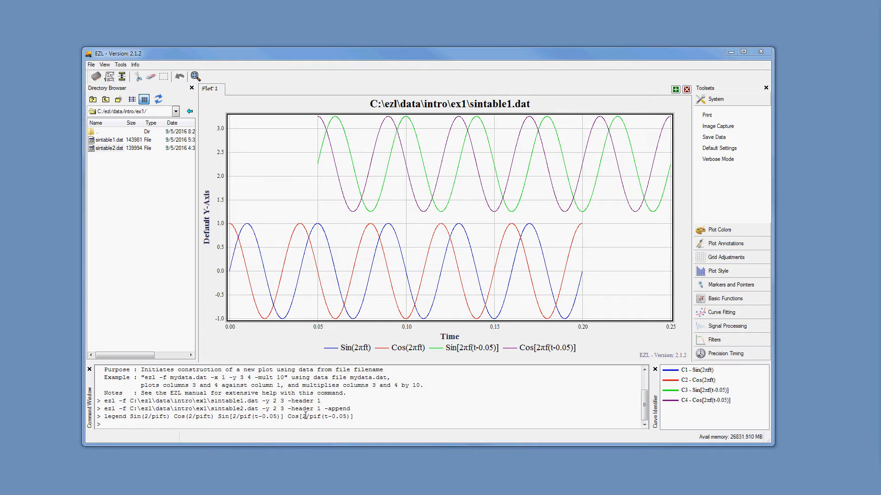
Run "help /" and examine the list of special character codes available for plot labels.
{"action": "left_click_drag", "start_coordinate": [306, 417], "coordinate": [317, 418]}
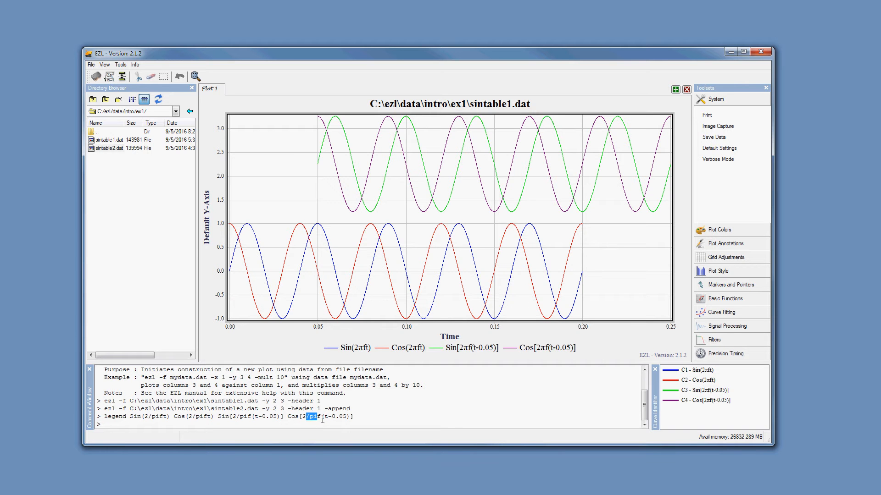
{"action": "left_click", "coordinate": [326, 425]}
{"action": "type", "text": "help /"}
{"action": "key", "text": "Return"}
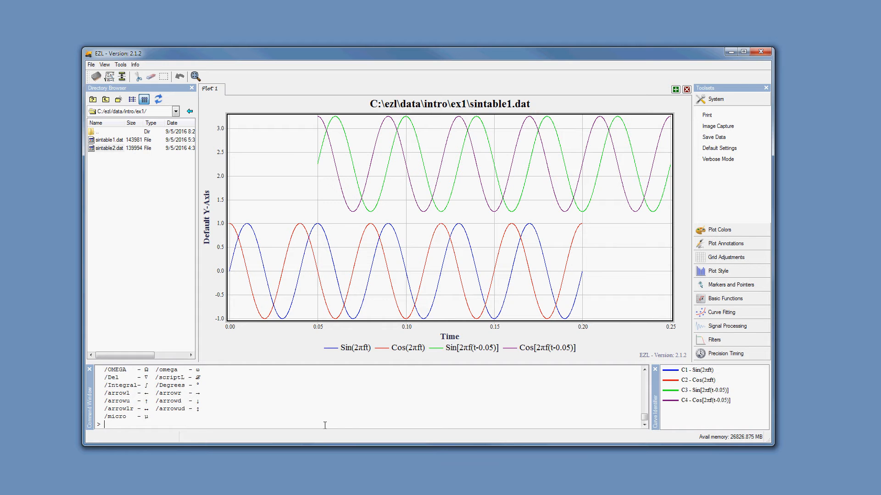
{"action": "scroll", "coordinate": [244, 416], "scroll_direction": "up", "scroll_amount": 7}
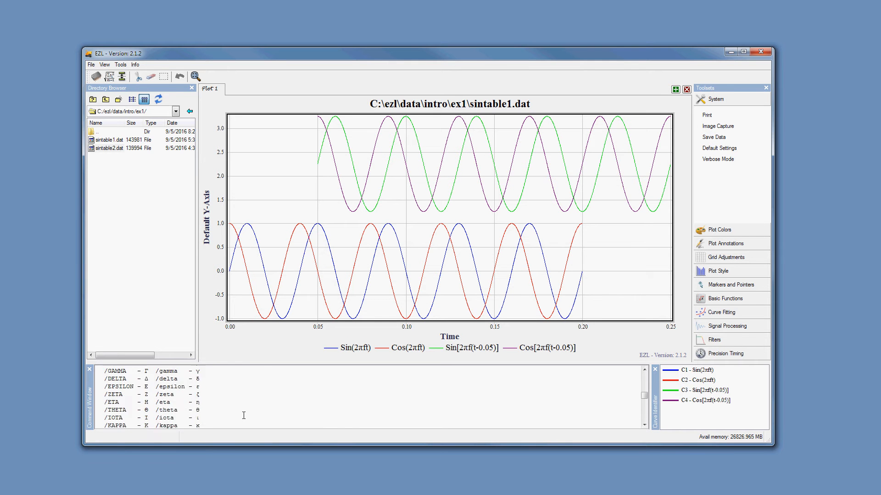
{"action": "scroll", "coordinate": [244, 416], "scroll_direction": "up", "scroll_amount": 3}
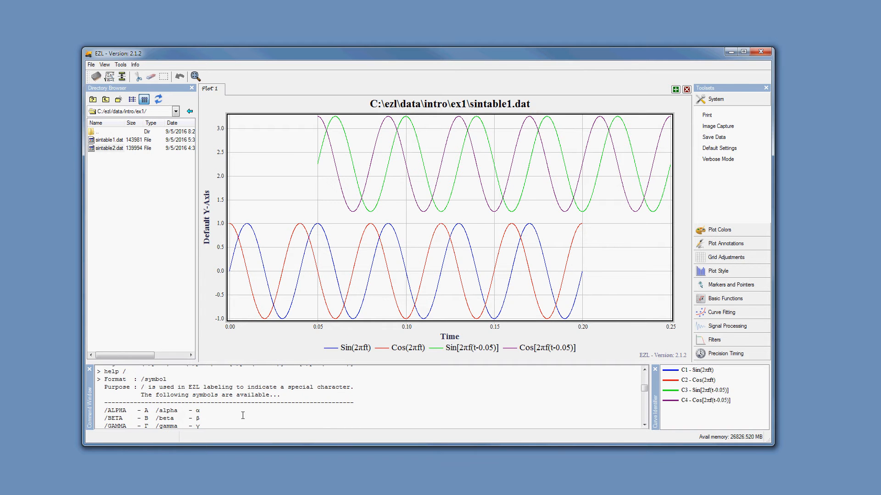
{"action": "scroll", "coordinate": [243, 416], "scroll_direction": "down", "scroll_amount": 3}
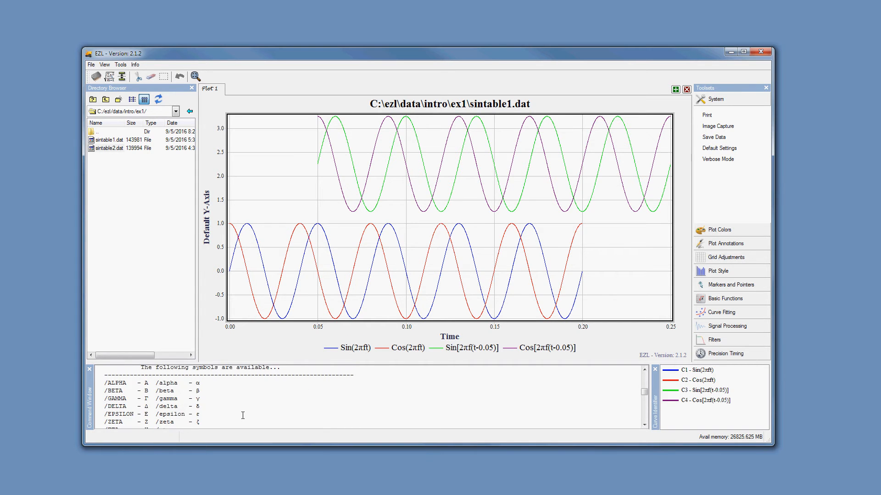
{"action": "scroll", "coordinate": [242, 416], "scroll_direction": "down", "scroll_amount": 4}
{"action": "scroll", "coordinate": [241, 415], "scroll_direction": "down", "scroll_amount": 3}
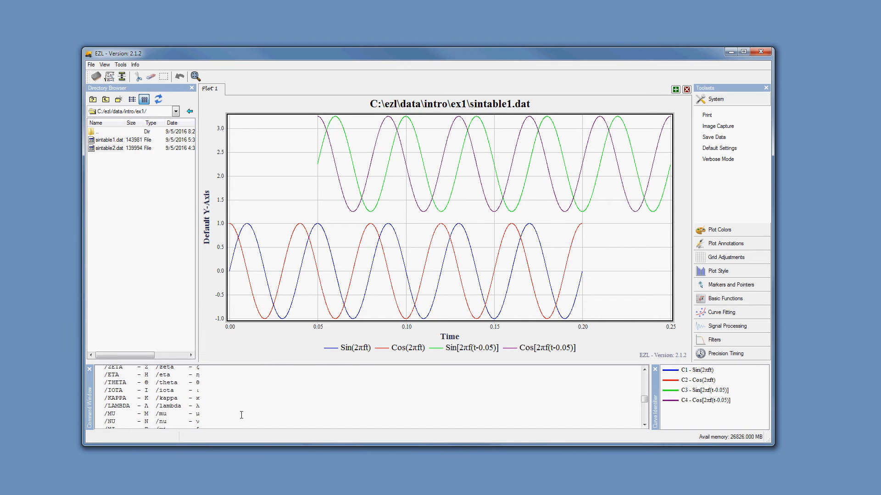
{"action": "scroll", "coordinate": [241, 415], "scroll_direction": "down", "scroll_amount": 6}
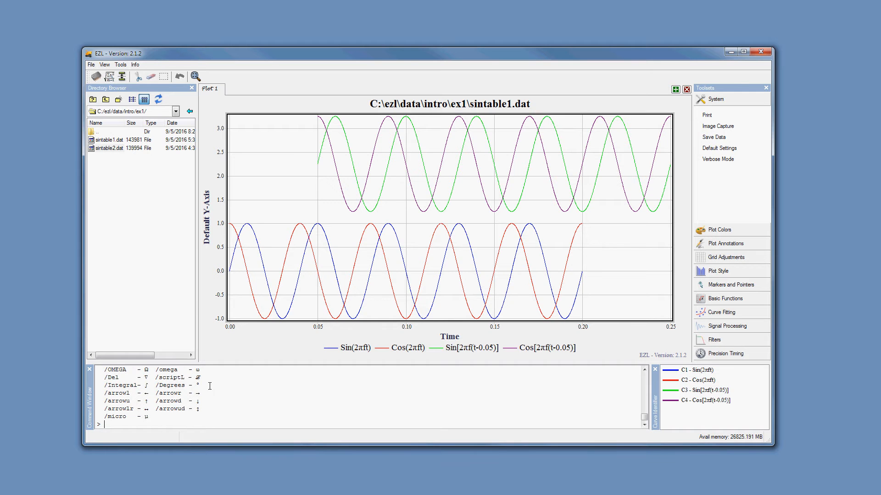
Plot sintable1.dat and sintable2.dat together, with Row 1 as header and column 3 assigned to y2 for all files.
{"action": "left_click", "coordinate": [115, 140]}
{"action": "left_click", "coordinate": [112, 148], "text": "ctrl"}
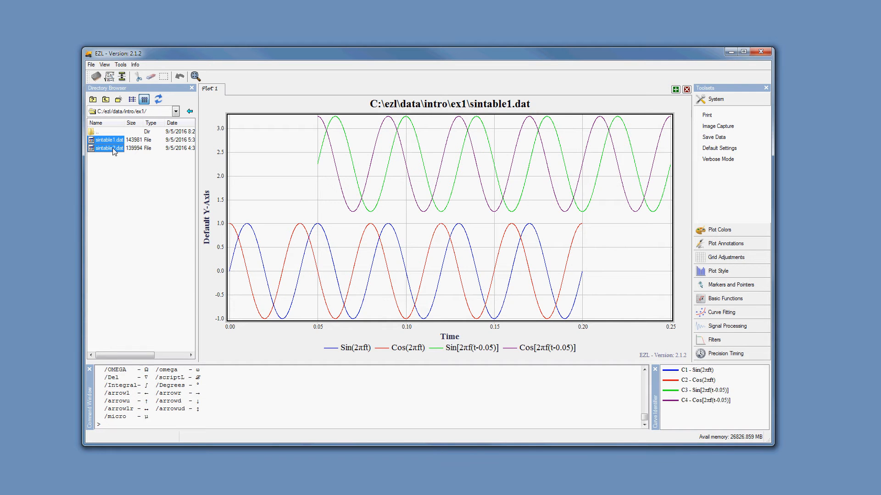
{"action": "left_click_drag", "start_coordinate": [112, 150], "coordinate": [381, 207]}
{"action": "left_click_drag", "start_coordinate": [392, 209], "coordinate": [382, 187]}
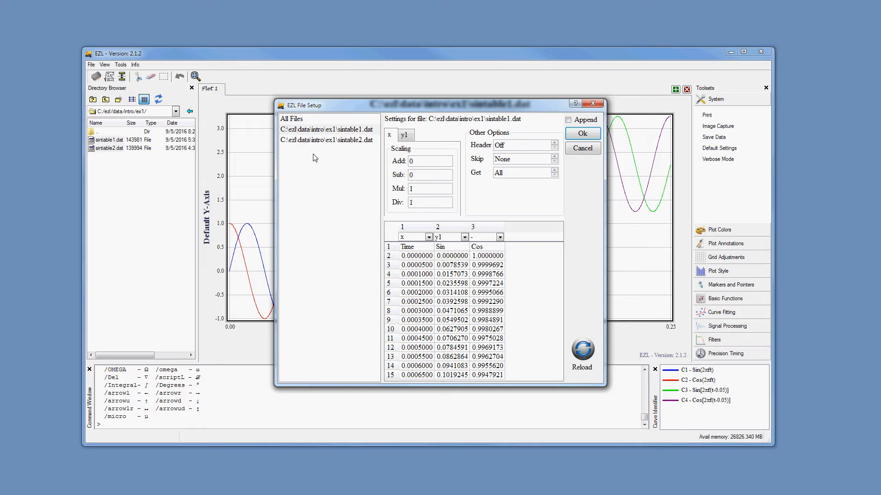
{"action": "left_click", "coordinate": [306, 122]}
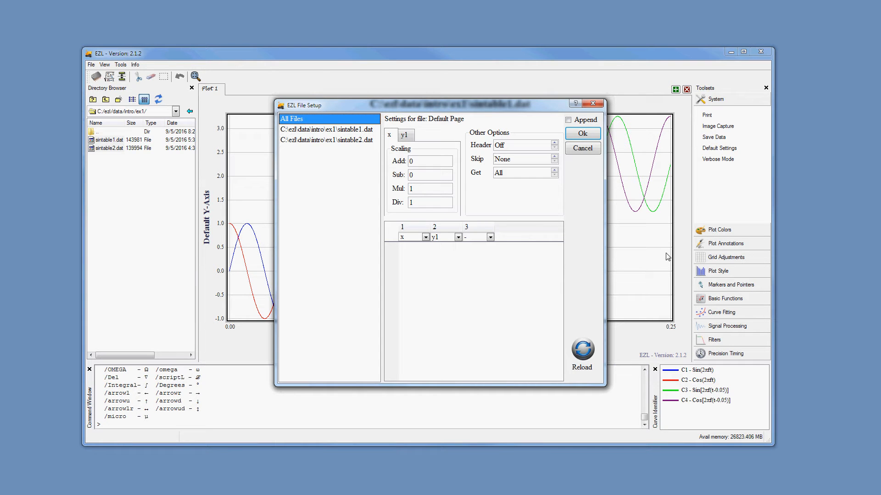
{"action": "left_click", "coordinate": [554, 143]}
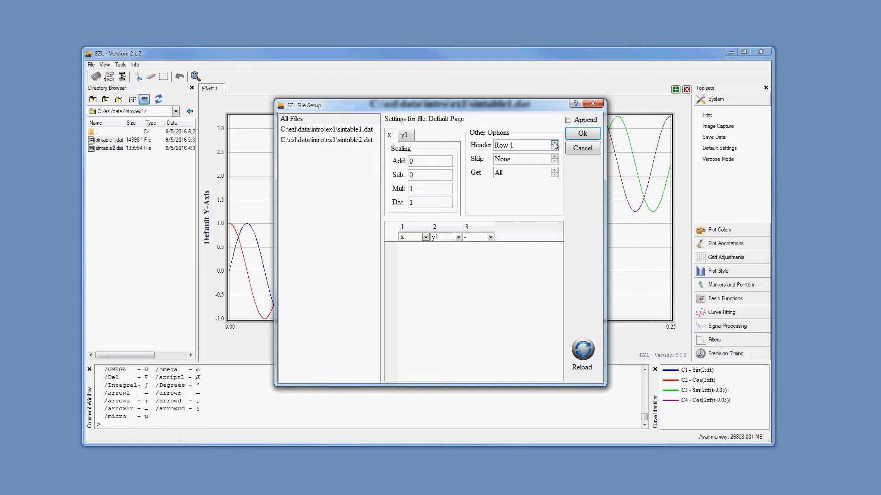
{"action": "left_click", "coordinate": [477, 237]}
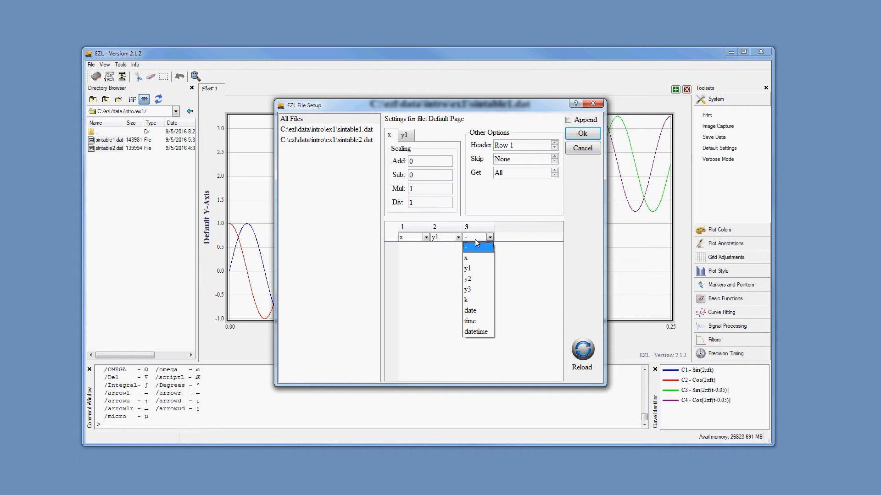
{"action": "left_click", "coordinate": [485, 279]}
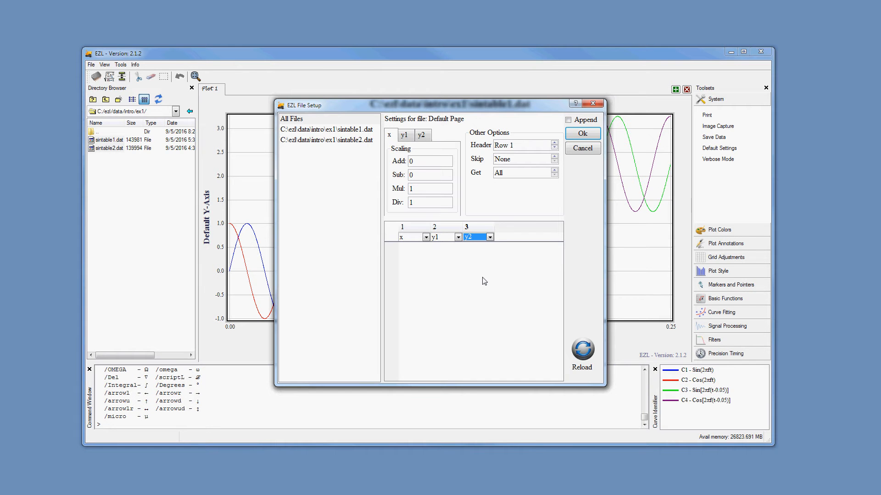
{"action": "left_click", "coordinate": [582, 134]}
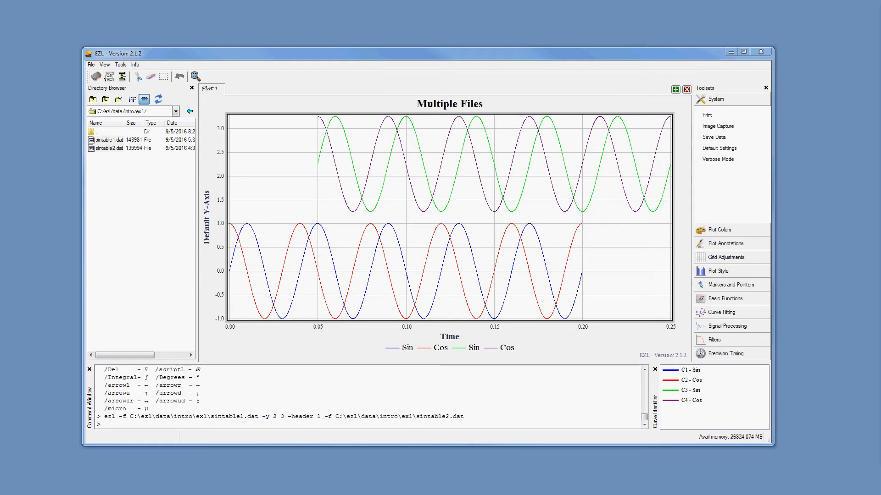
Rerun the earlier legend command to apply the Sin and Cos expression names to the four curves.
{"action": "left_click", "coordinate": [526, 426]}
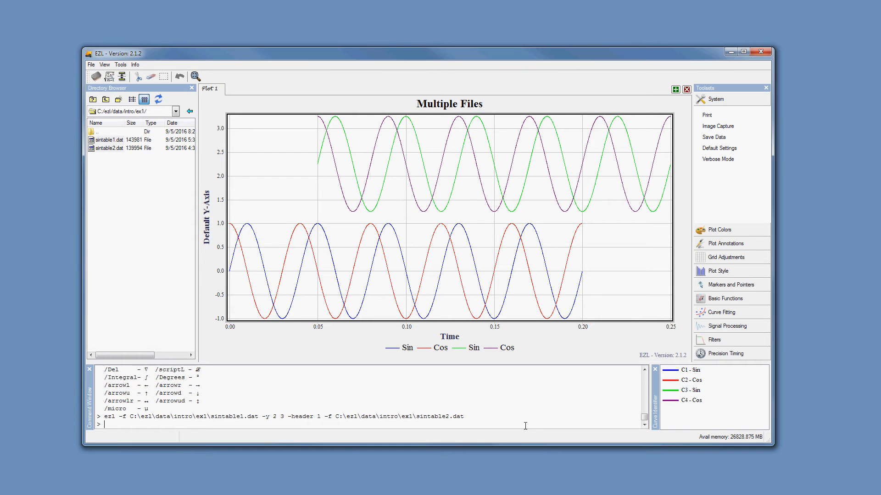
{"action": "key", "text": "Up"}
{"action": "key", "text": "Up"}
{"action": "key", "text": "Up"}
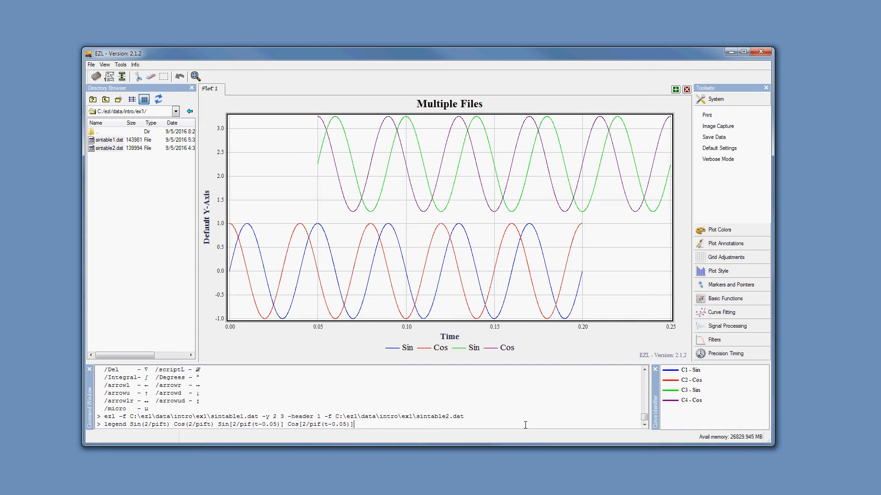
{"action": "key", "text": "Return"}
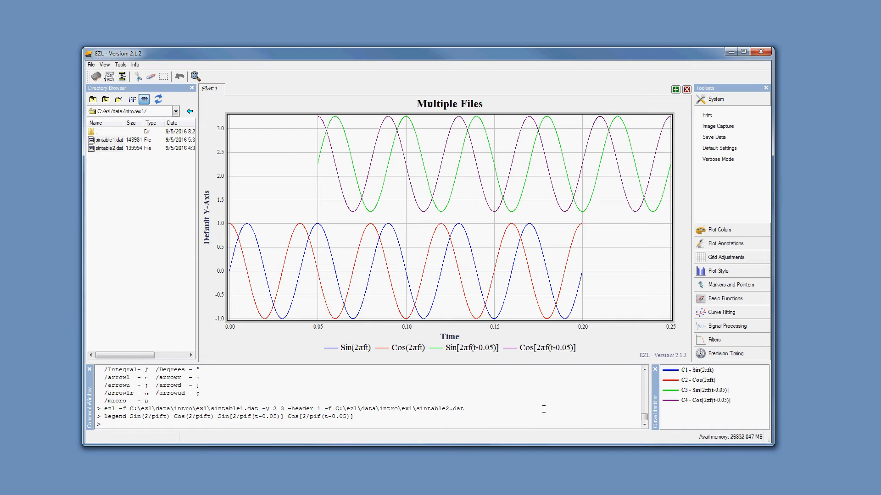
Run "ezl -f sintable*.dat -skip 1 -y 2 3 -legend" followed by the four curve names copied from the earlier legend command.
{"action": "left_click_drag", "start_coordinate": [104, 409], "coordinate": [117, 409]}
{"action": "key", "text": "ctrl+c"}
{"action": "left_click", "coordinate": [213, 423]}
{"action": "key", "text": "ctrl+v"}
{"action": "type", "text": "-f sintable*.dat -skip 1 -y 2 3 -legend"}
{"action": "left_click_drag", "start_coordinate": [130, 417], "coordinate": [357, 417]}
{"action": "key", "text": "ctrl+c"}
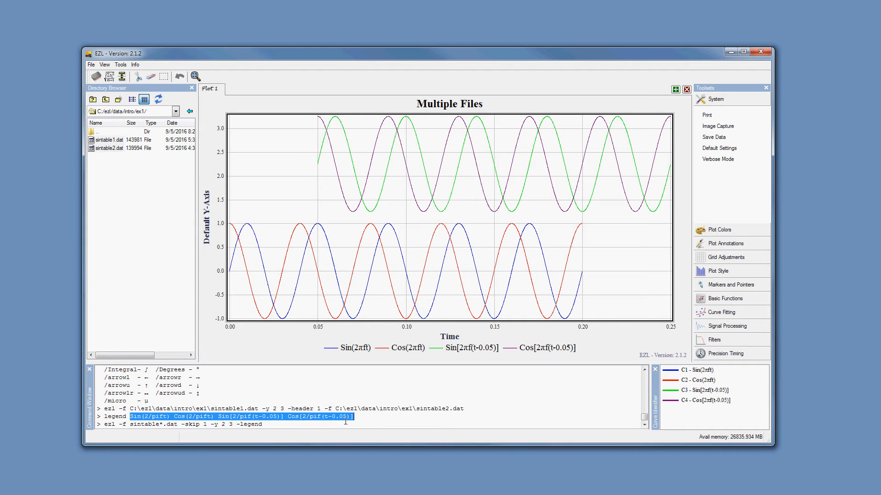
{"action": "left_click", "coordinate": [324, 425]}
{"action": "key", "text": "ctrl+v"}
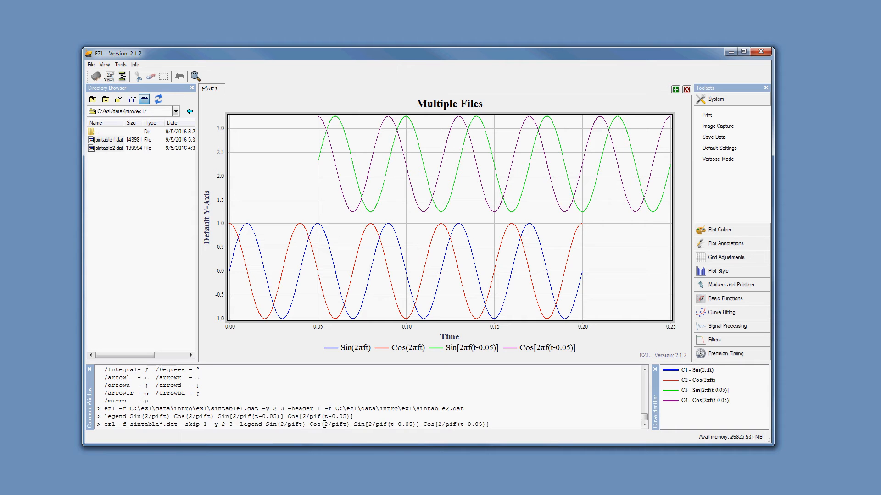
{"action": "key", "text": "Return"}
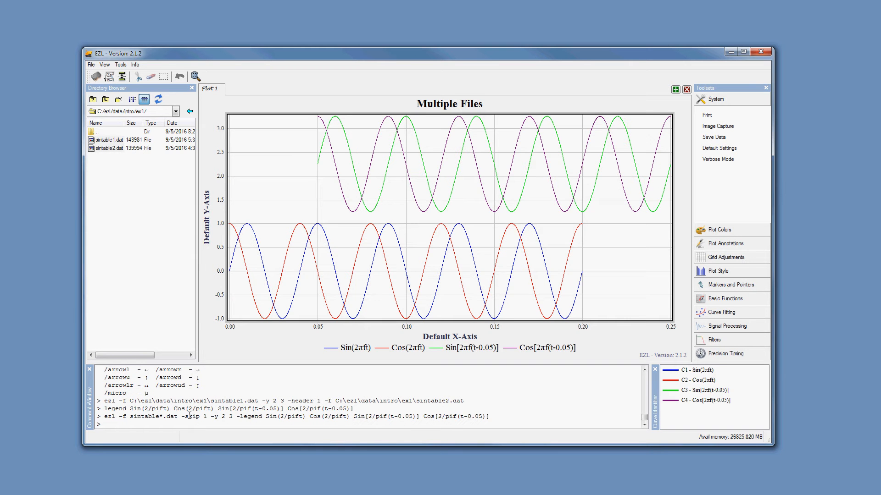
Examine the skip, legend and curve name options and the file wildcard in the executed plot command.
{"action": "left_click_drag", "start_coordinate": [182, 417], "coordinate": [208, 418]}
{"action": "double_click", "coordinate": [205, 416]}
{"action": "left_click_drag", "start_coordinate": [237, 416], "coordinate": [262, 416]}
{"action": "left_click", "coordinate": [262, 417]}
{"action": "left_click_drag", "start_coordinate": [237, 416], "coordinate": [262, 416]}
{"action": "left_click", "coordinate": [265, 416]}
{"action": "left_click_drag", "start_coordinate": [266, 417], "coordinate": [489, 417]}
{"action": "left_click", "coordinate": [494, 419]}
{"action": "left_click", "coordinate": [495, 425]}
{"action": "mouse_move", "coordinate": [159, 417]}
{"action": "left_mouse_down"}
{"action": "mouse_move", "coordinate": [128, 417]}
{"action": "mouse_move", "coordinate": [160, 419]}
{"action": "left_mouse_up"}
{"action": "left_click_drag", "start_coordinate": [162, 416], "coordinate": [177, 417]}
Set the plot title to "Example 1" with the title command.
{"action": "left_click", "coordinate": [185, 421]}
{"action": "type", "text": "title Example 1"}
{"action": "key", "text": "Return"}
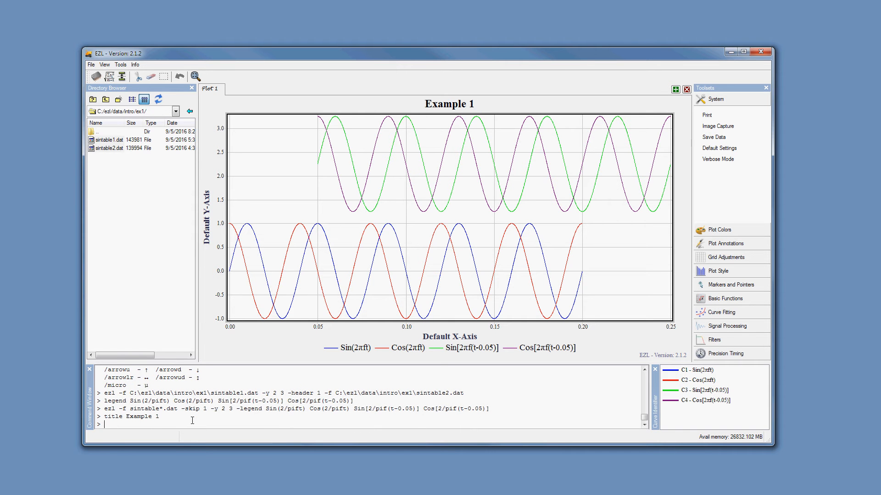
Label the x-axis "Time (t)" and the y-axis "Amplitude (v)" with the xlbl and ylbl commands.
{"action": "type", "text": "xlbl Time (t)"}
{"action": "key", "text": "Return"}
{"action": "type", "text": "ylbl"}
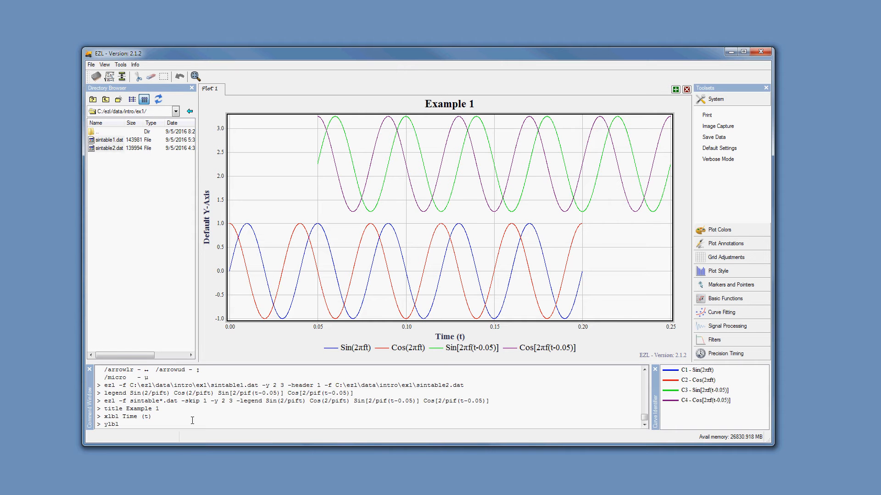
{"action": "type", "text": " Amplitude (v)"}
{"action": "key", "text": "Return"}
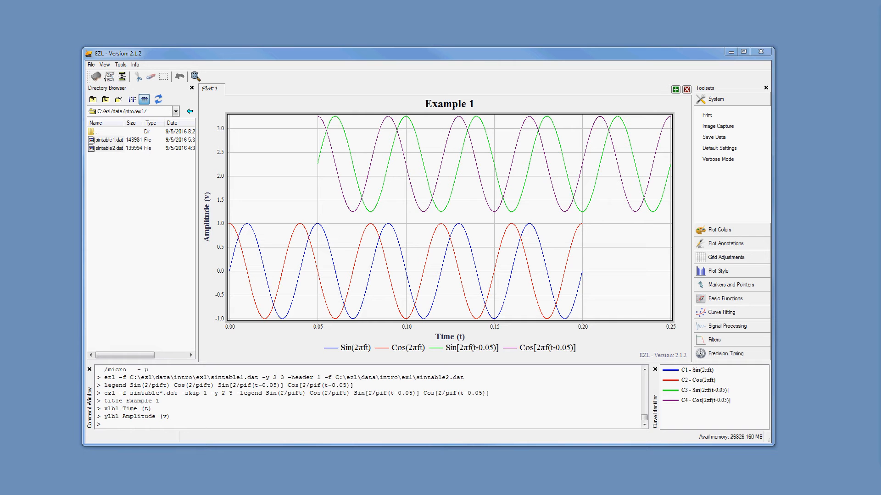
Change the working directory with "cd ../ex2" and clear the current plot.
{"action": "left_click", "coordinate": [509, 422]}
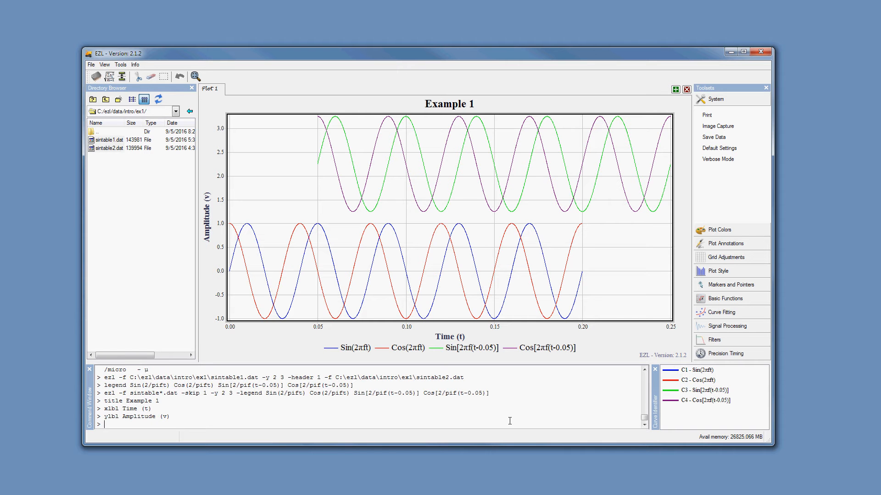
{"action": "type", "text": "cd ../ex2"}
{"action": "key", "text": "Return"}
{"action": "type", "text": "clear"}
{"action": "key", "text": "Return"}
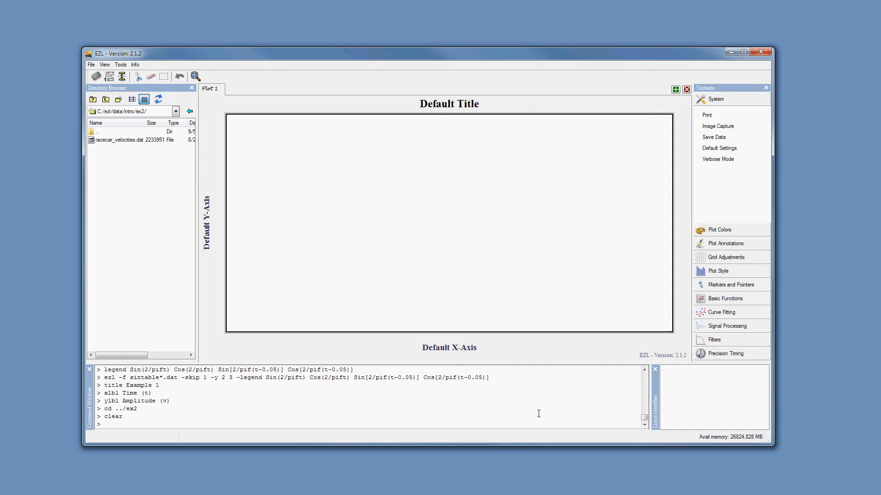
View the contents of racecar_velocities.dat, examine the Car3 and Car4 entries in the Car ID column, and close the file.
{"action": "right_click", "coordinate": [141, 141]}
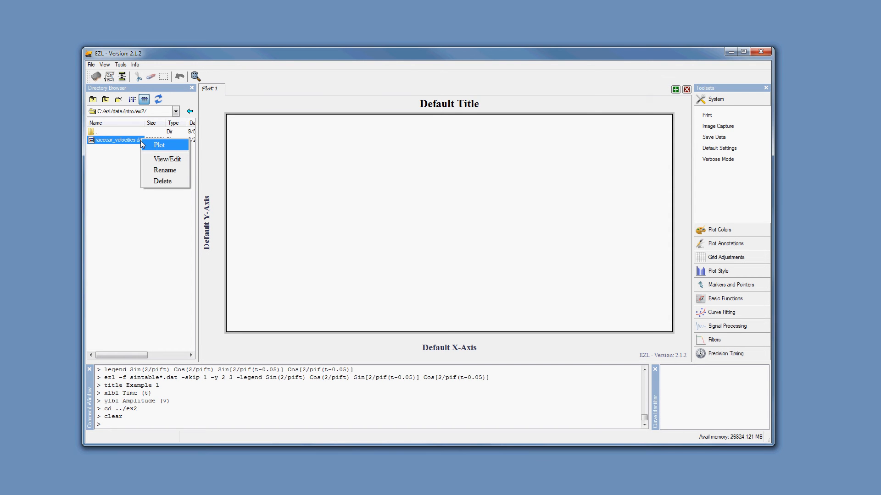
{"action": "left_click", "coordinate": [176, 159]}
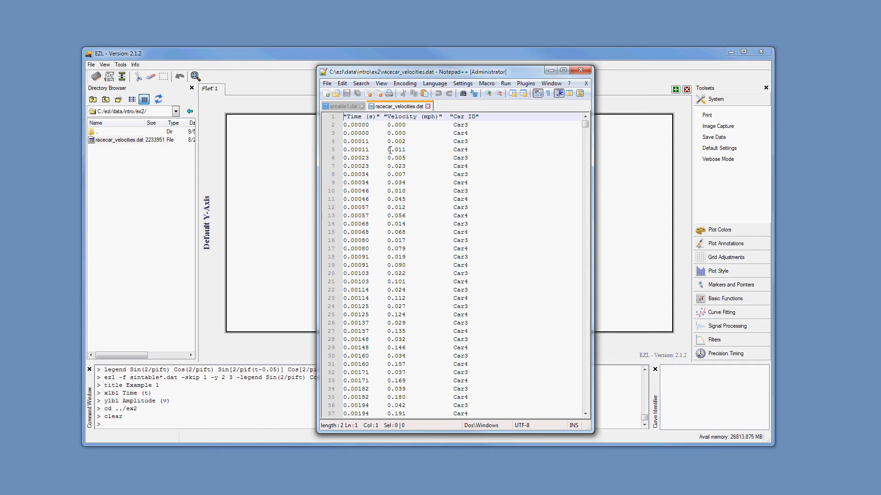
{"action": "left_click_drag", "start_coordinate": [453, 125], "coordinate": [468, 123]}
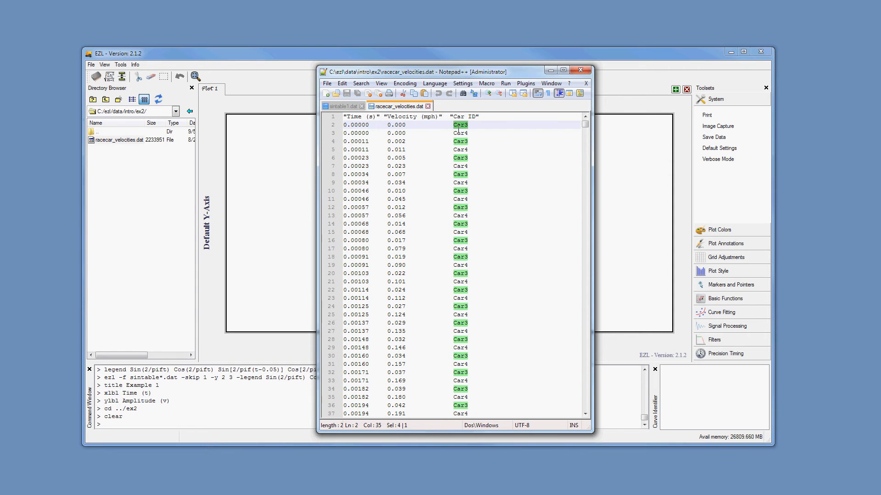
{"action": "left_click_drag", "start_coordinate": [454, 132], "coordinate": [469, 132]}
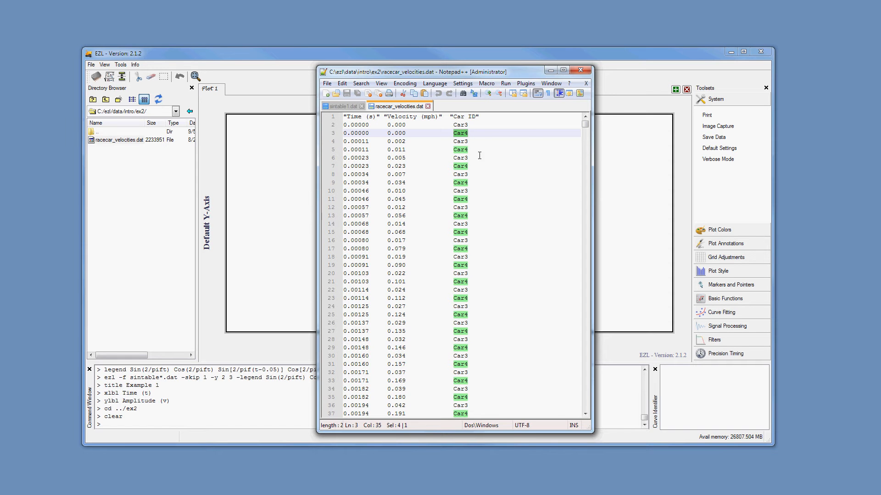
{"action": "left_click", "coordinate": [581, 70]}
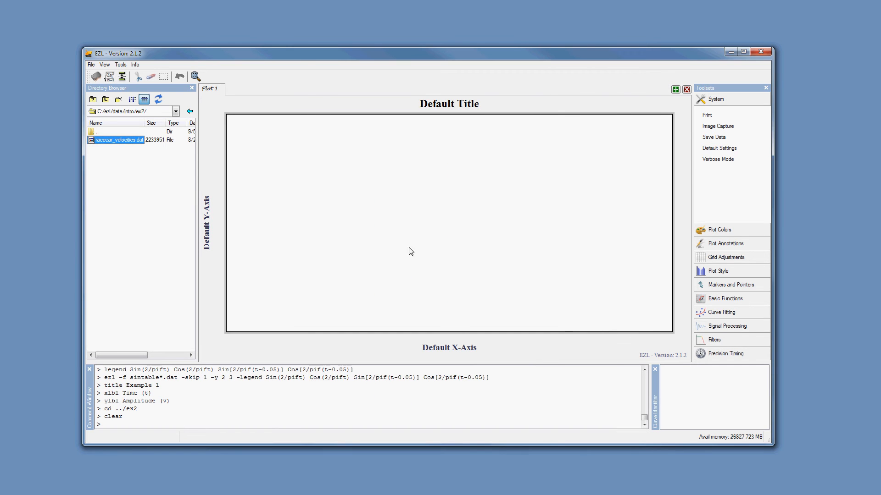
Plot racecar_velocities.dat with Row 1 as header and the Car ID column assigned to k.
{"action": "left_click_drag", "start_coordinate": [130, 142], "coordinate": [384, 179]}
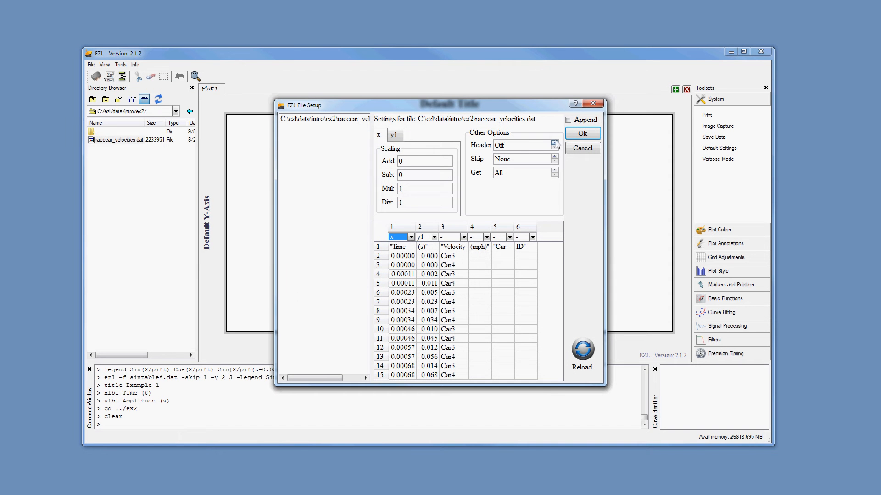
{"action": "left_click", "coordinate": [554, 143]}
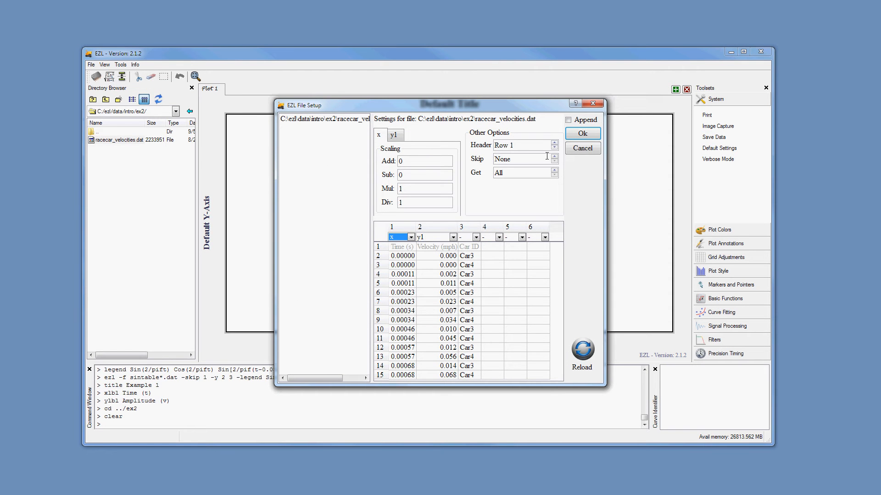
{"action": "left_click", "coordinate": [475, 237]}
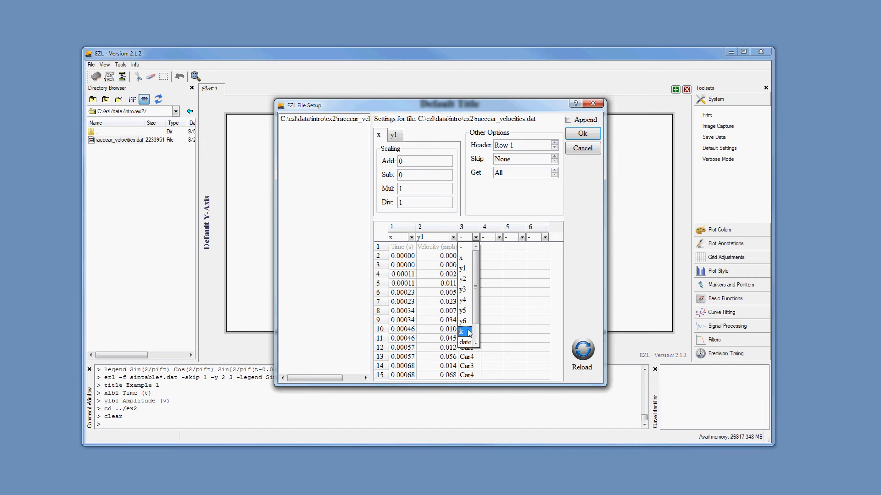
{"action": "left_click", "coordinate": [468, 332]}
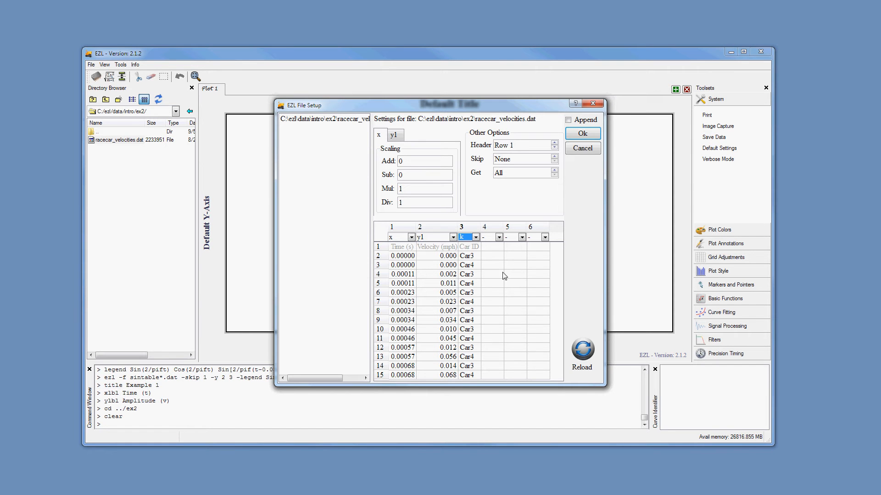
{"action": "left_click", "coordinate": [588, 135]}
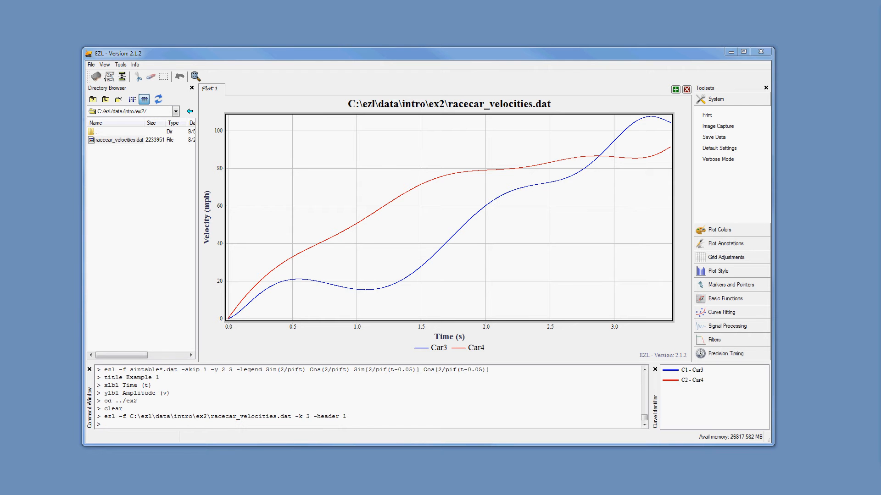
Replot racecar_velocities.dat with only the Car4 rows by adding "-regex Car4" to the previous ezl command.
{"action": "left_click", "coordinate": [509, 422]}
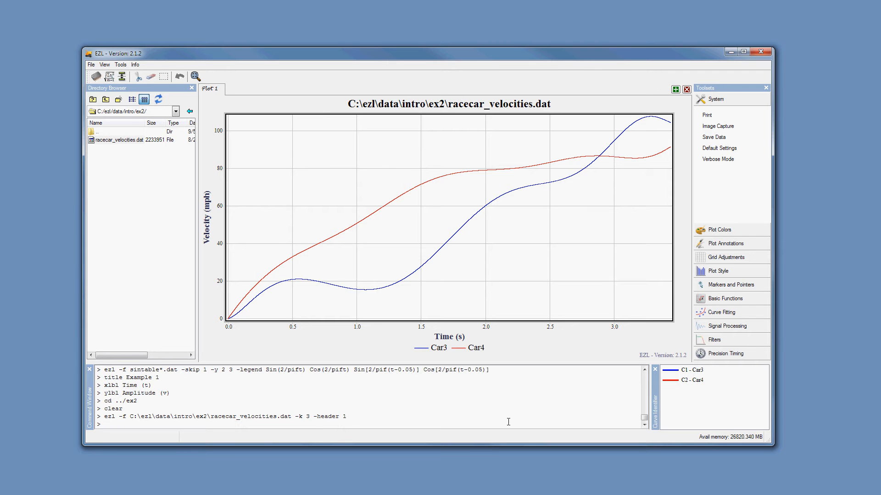
{"action": "key", "text": "Up"}
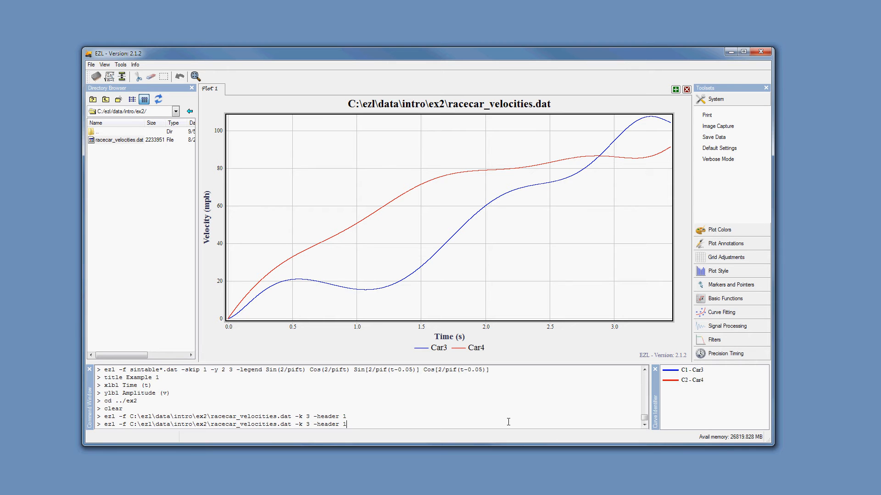
{"action": "type", "text": "-regex Car"}
{"action": "key", "text": "Return"}
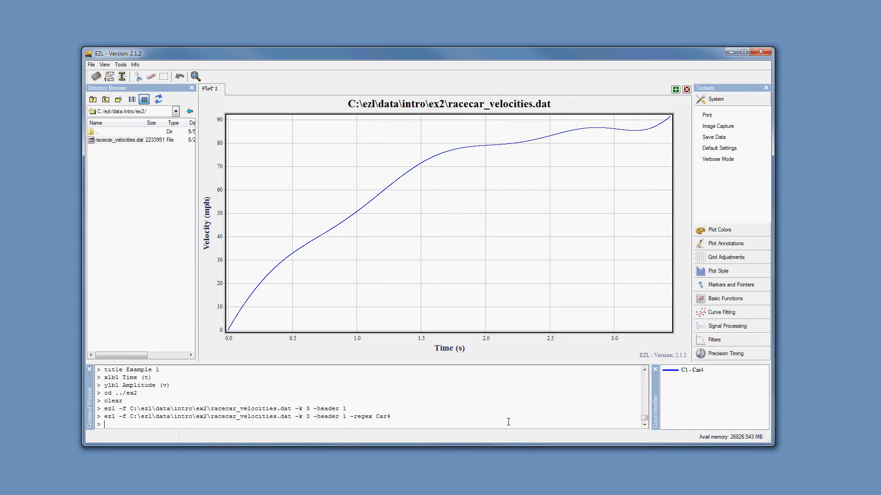
Rerun the Car4 plot command with the "-k 3" option removed, keeping "-header 1 -regex Car4".
{"action": "key", "text": "Up"}
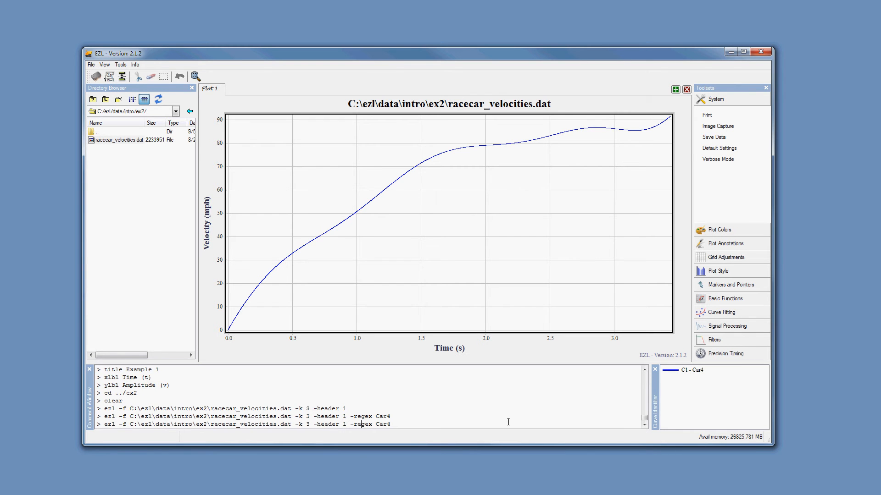
{"action": "key", "text": "Left"}
{"action": "key", "text": "Left"}
{"action": "key", "text": "Left"}
{"action": "key", "text": "BackSpace"}
{"action": "key", "text": "BackSpace"}
{"action": "key", "text": "BackSpace"}
{"action": "key", "text": "BackSpace"}
{"action": "key", "text": "BackSpace"}
{"action": "key", "text": "Return"}
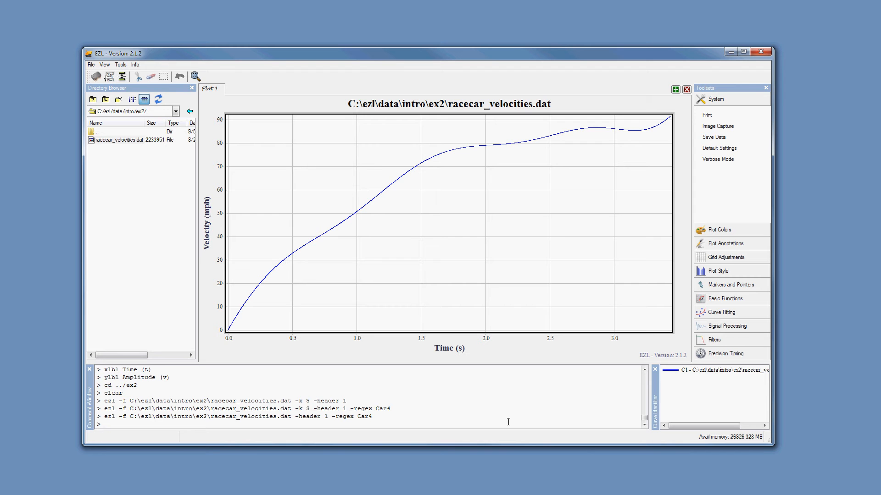
Recall the earlier commands one after another in the command window and examine them.
{"action": "key", "text": "Up"}
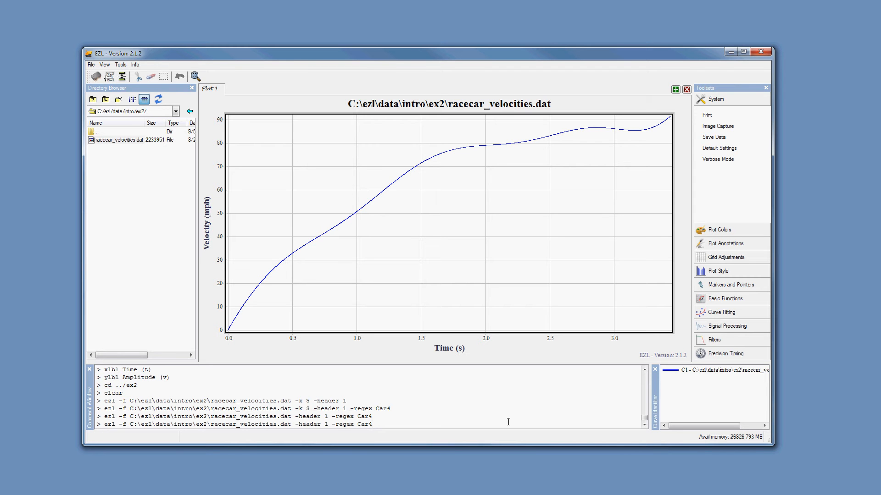
{"action": "key", "text": "Up"}
{"action": "key", "text": "Up"}
{"action": "key", "text": "Up"}
{"action": "key", "text": "Up"}
{"action": "key", "text": "Up"}
{"action": "key", "text": "Up"}
{"action": "key", "text": "Up"}
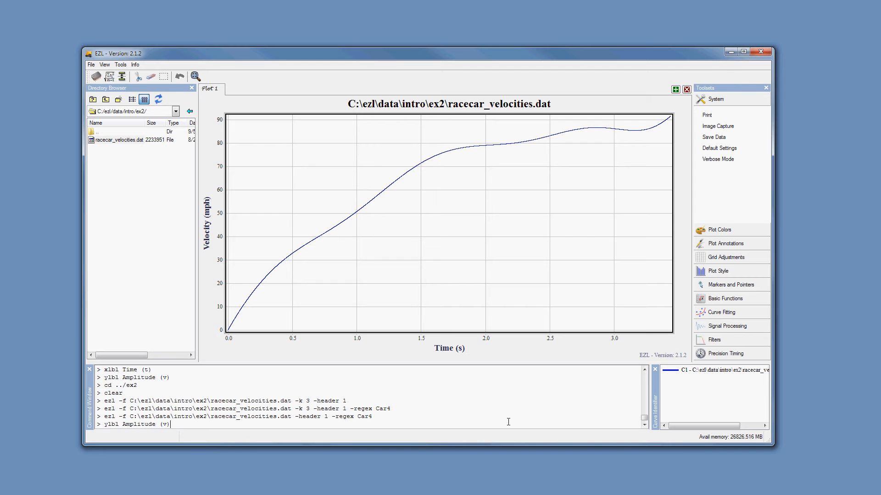
{"action": "key", "text": "Down"}
{"action": "key", "text": "Down"}
{"action": "key", "text": "Down"}
{"action": "key", "text": "Down"}
{"action": "key", "text": "Down"}
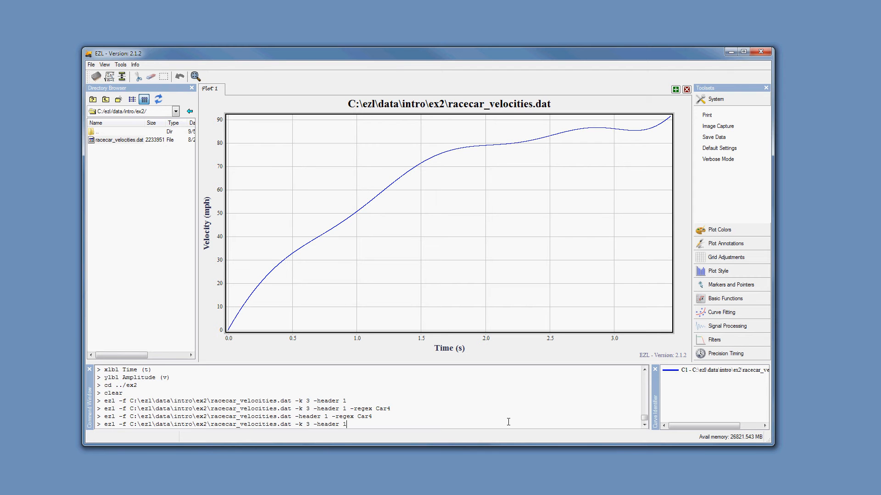
{"action": "key", "text": "Down"}
{"action": "key", "text": "Down"}
{"action": "key", "text": "Down"}
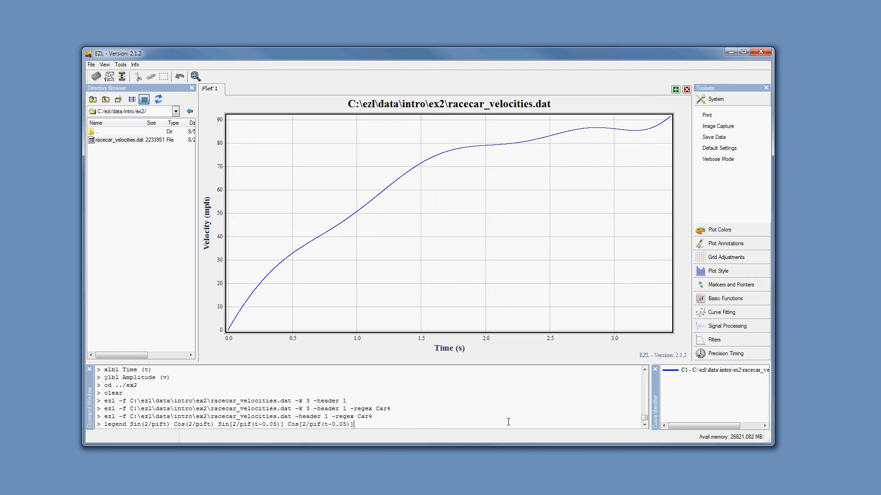
{"action": "key", "text": "Return"}
List the stored commands with the history command and look through the numbered entries.
{"action": "type", "text": "history"}
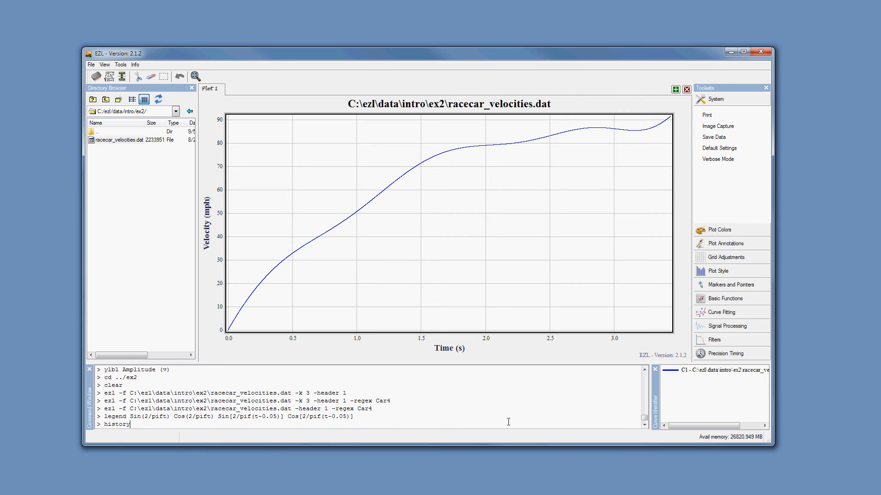
{"action": "key", "text": "Return"}
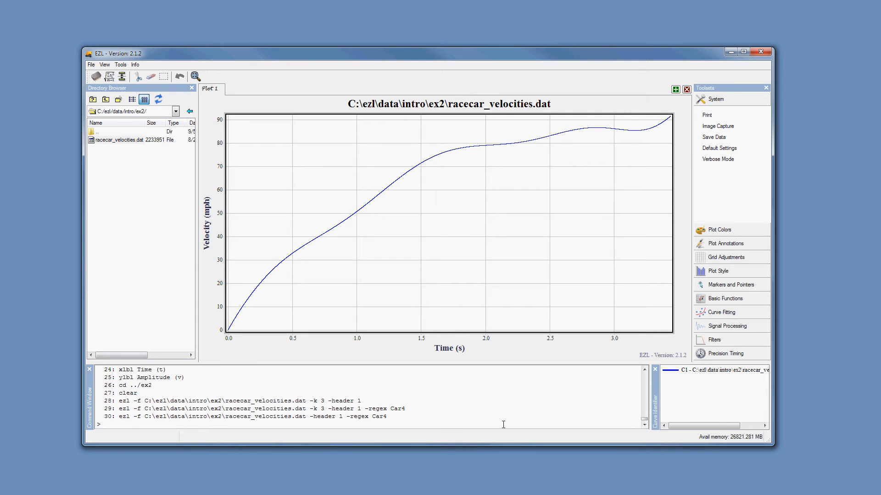
{"action": "scroll", "coordinate": [356, 419], "scroll_direction": "up", "scroll_amount": 6}
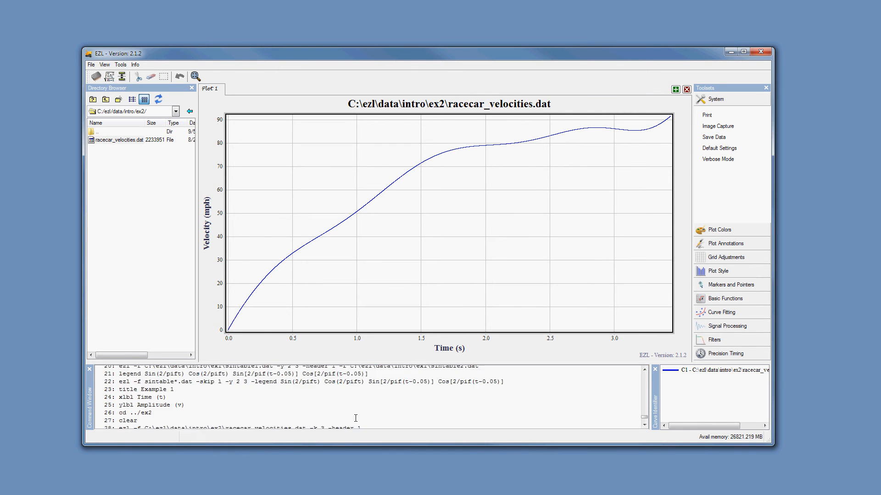
{"action": "scroll", "coordinate": [355, 418], "scroll_direction": "down", "scroll_amount": 6}
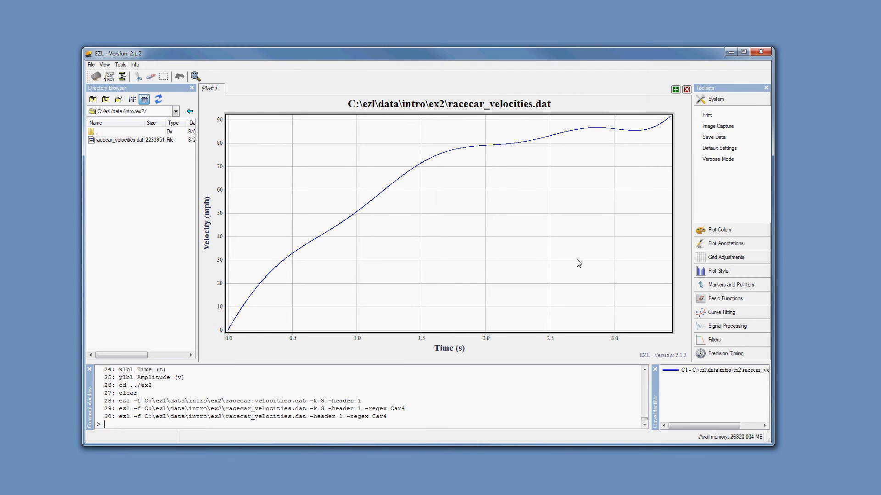
Examine the Command history value in the default settings and close the settings page.
{"action": "left_click", "coordinate": [749, 151]}
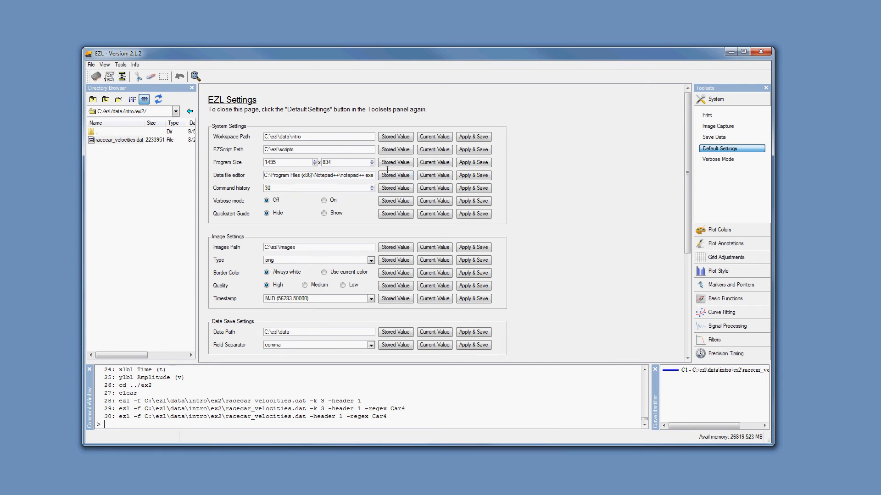
{"action": "double_click", "coordinate": [268, 188]}
{"action": "left_click", "coordinate": [707, 151]}
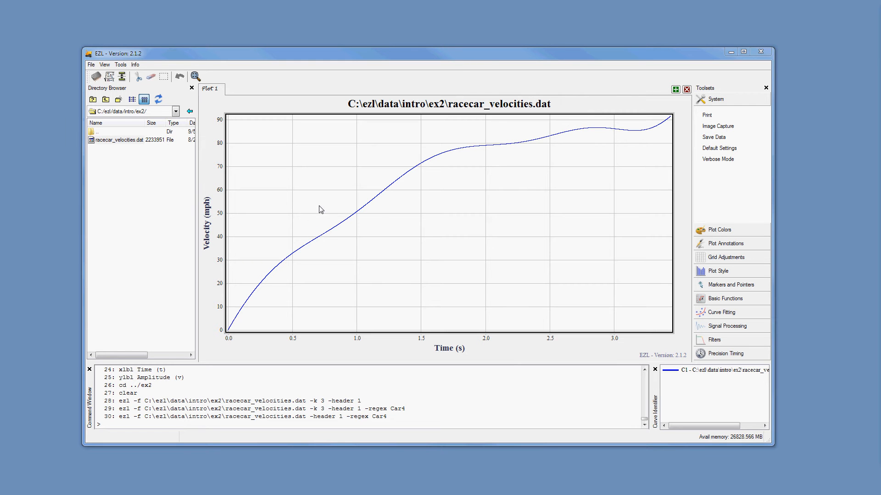
Load racecar_velocities.dat into the Regex Testing tool.
{"action": "left_click", "coordinate": [121, 66]}
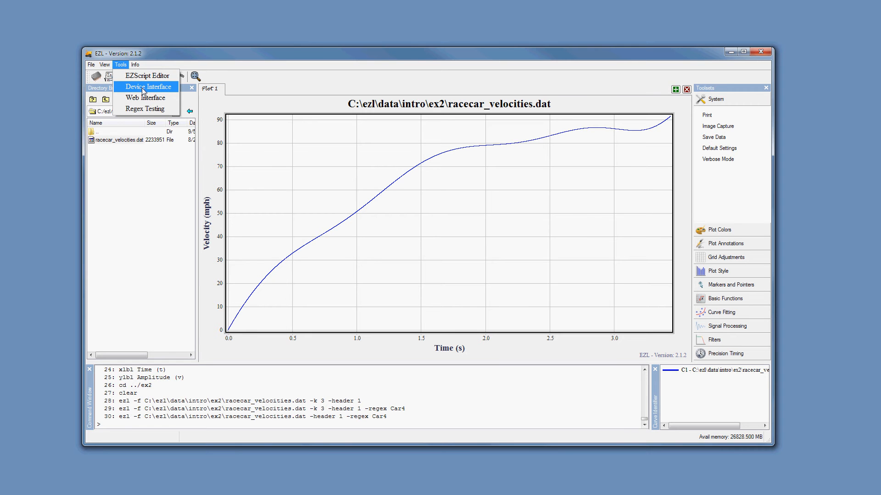
{"action": "left_click", "coordinate": [168, 110]}
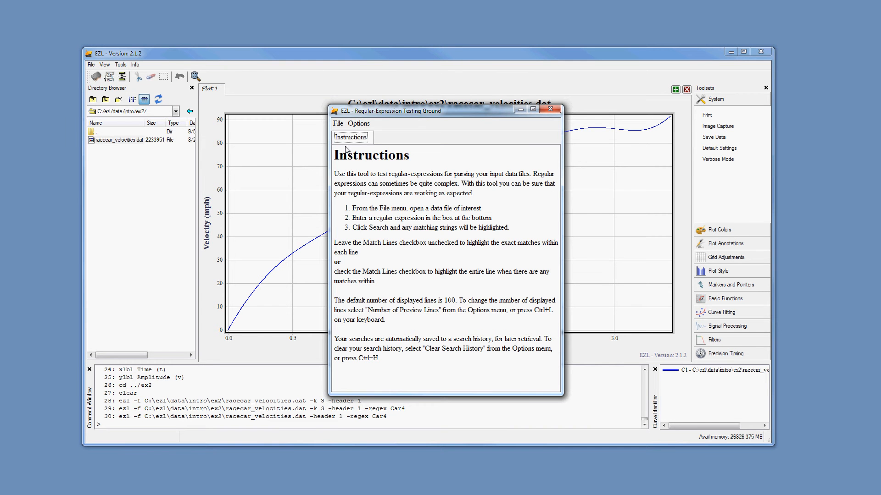
{"action": "left_click", "coordinate": [337, 124]}
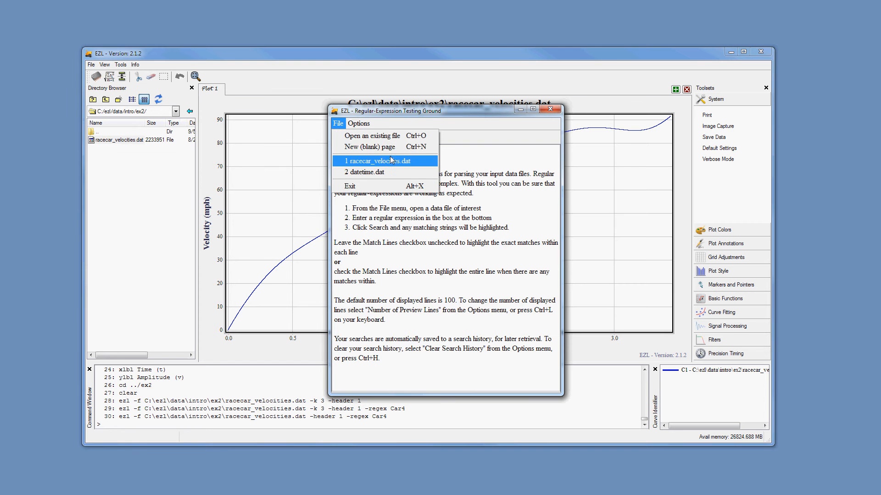
{"action": "left_click", "coordinate": [404, 161]}
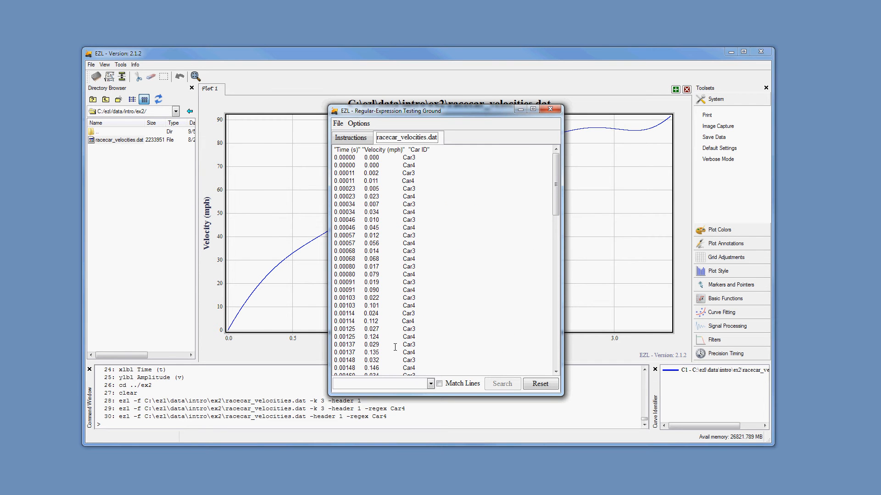
Search the loaded file for the expression Car4 with Match Lines enabled, and close the regex tool.
{"action": "left_click", "coordinate": [369, 384]}
{"action": "type", "text": "Car4"}
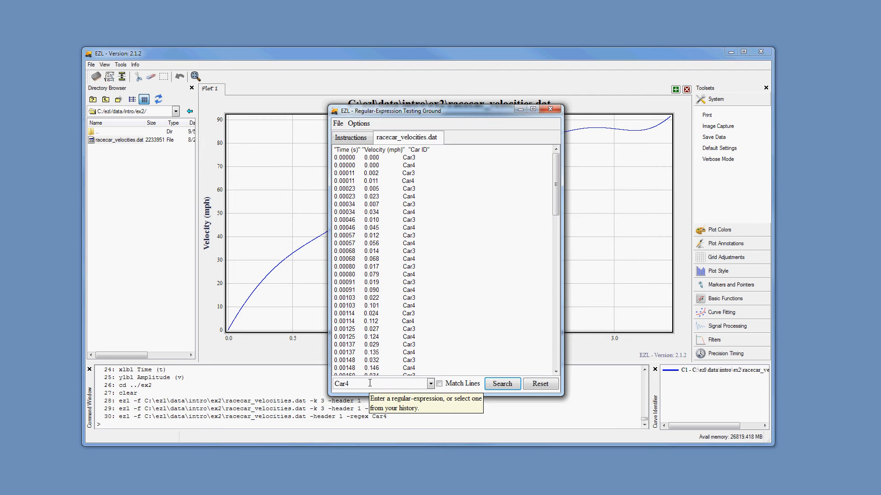
{"action": "left_click", "coordinate": [450, 386]}
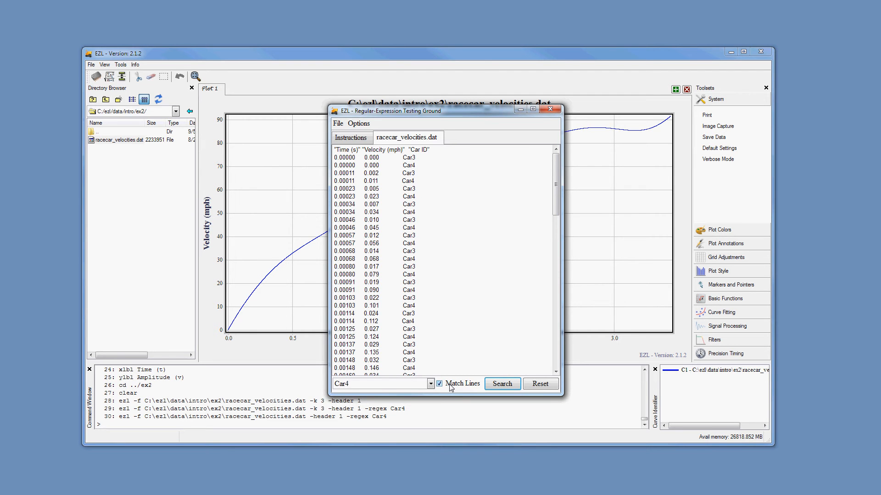
{"action": "left_click", "coordinate": [502, 385]}
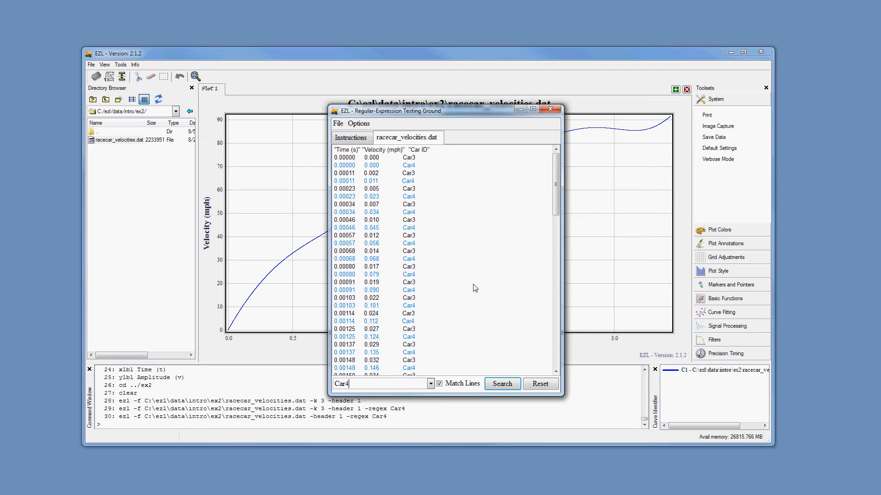
{"action": "left_click", "coordinate": [550, 109]}
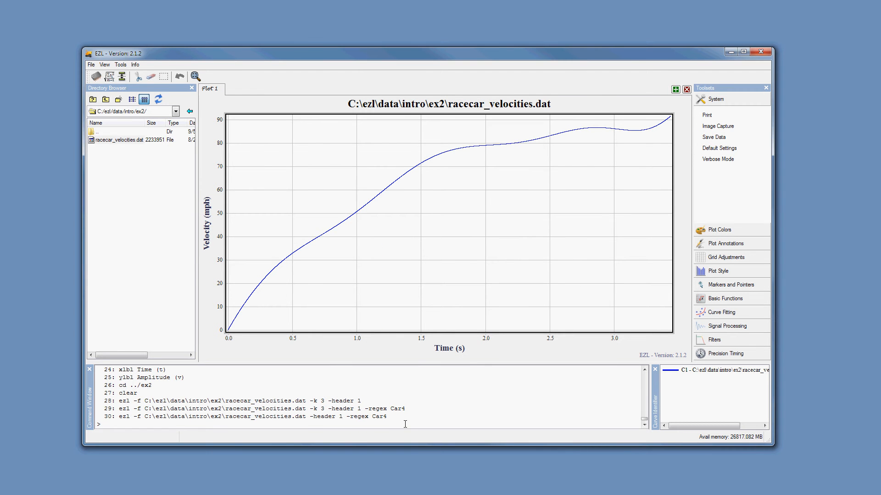
Replot racecar_velocities.dat with "-k 3 -header 1" and the time-filtering expression "-regex 0\.[0-3]\d{4}\s+\d".
{"action": "key", "text": "Up"}
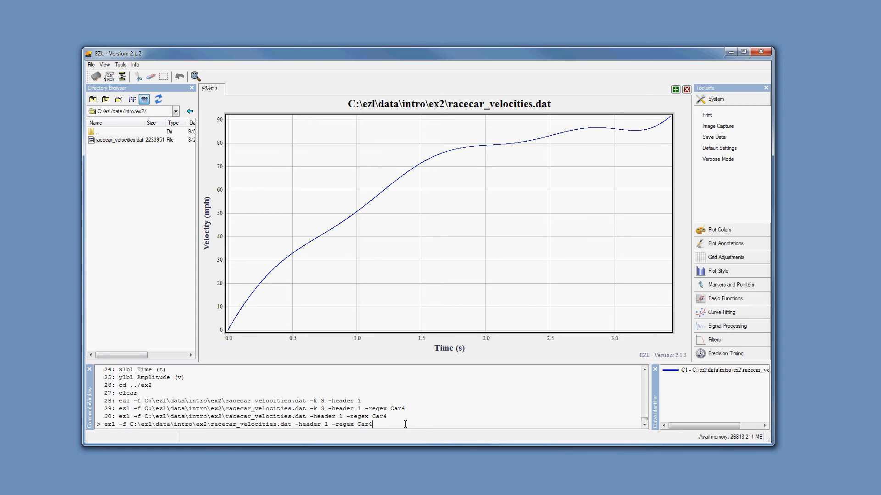
{"action": "key", "text": "Up"}
{"action": "key", "text": "BackSpace"}
{"action": "key", "text": "BackSpace"}
{"action": "key", "text": "alt+Tab"}
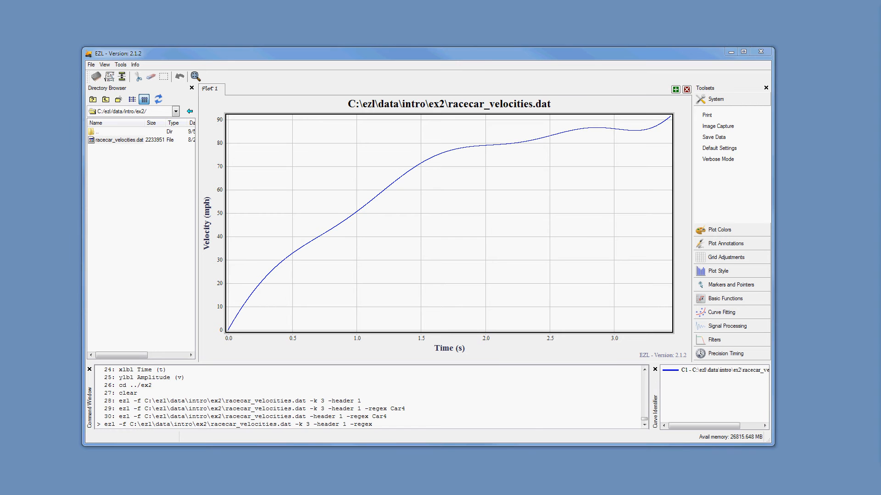
{"action": "left_click", "coordinate": [531, 424]}
{"action": "type", "text": "0\\.[0-3]\\d{4}\\s+\\d"}
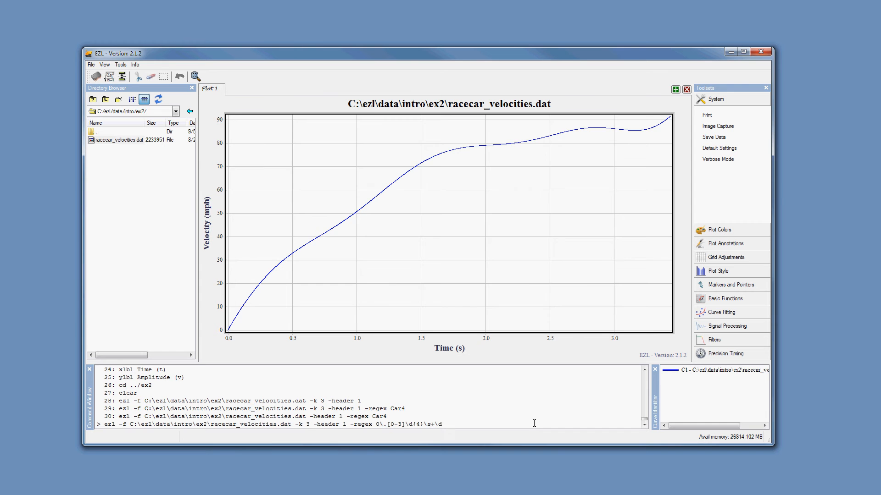
{"action": "key", "text": "Return"}
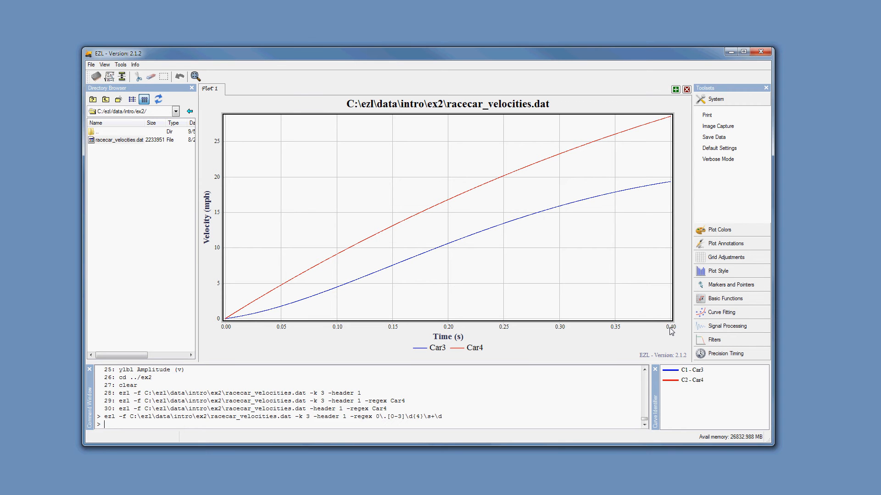
{"action": "left_click", "coordinate": [795, 330]}
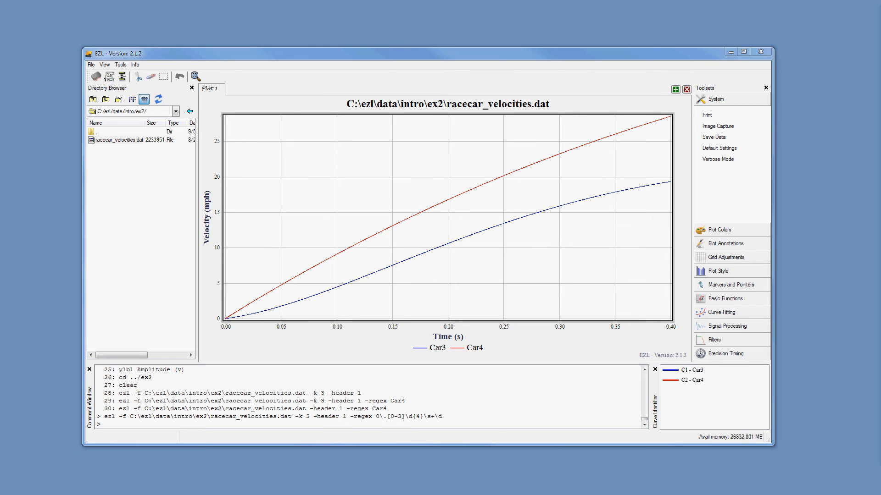
Change the working directory with "cd ../ex3".
{"action": "left_click", "coordinate": [515, 426]}
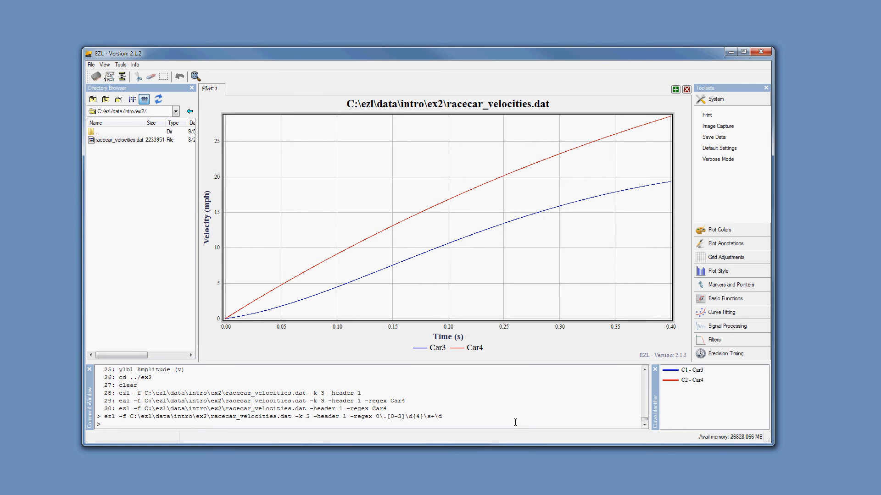
{"action": "type", "text": "cd ../ex3"}
{"action": "key", "text": "Return"}
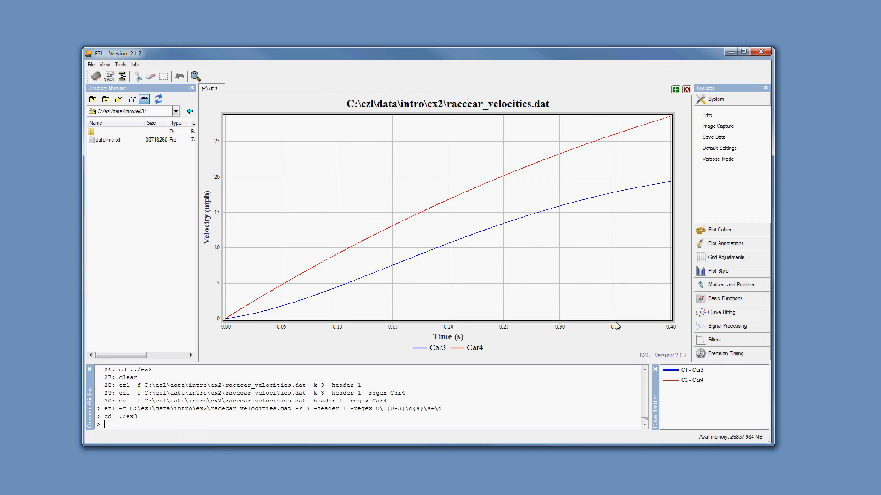
View the contents of datetime.txt, examine the date format in its first column, and close the file.
{"action": "right_click", "coordinate": [125, 142]}
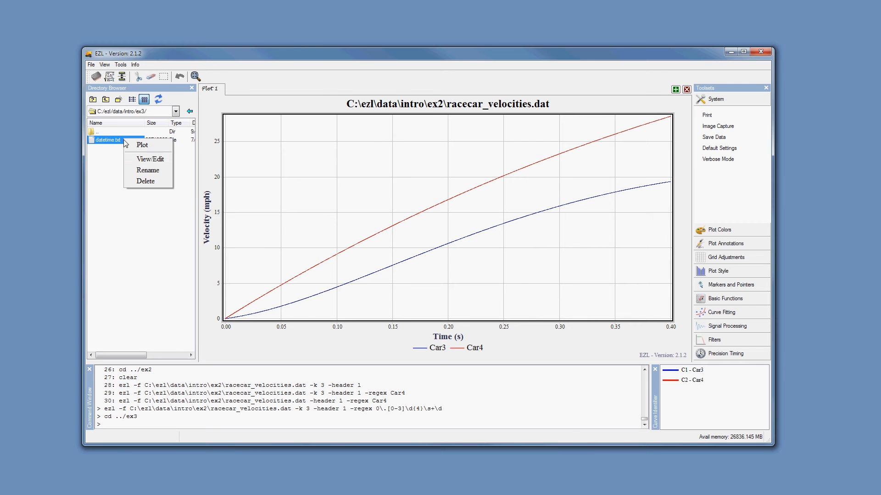
{"action": "left_click", "coordinate": [149, 161]}
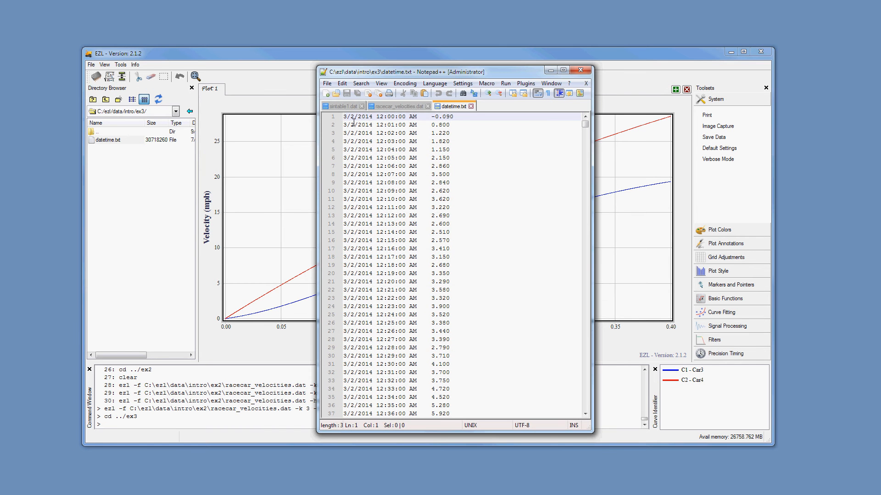
{"action": "left_click_drag", "start_coordinate": [373, 117], "coordinate": [359, 116]}
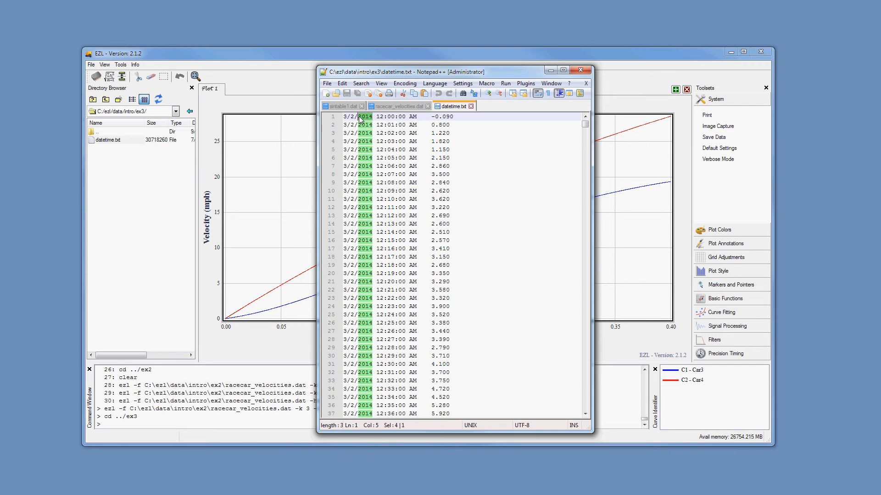
{"action": "left_click", "coordinate": [356, 116]}
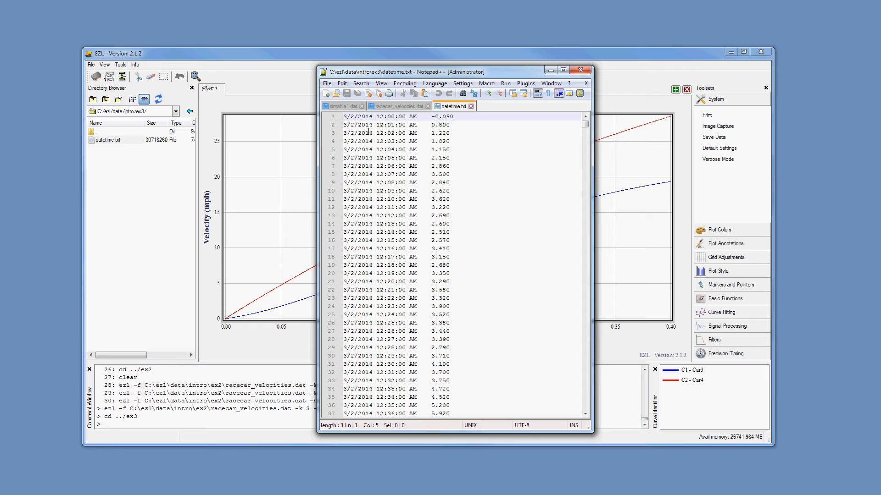
{"action": "left_click", "coordinate": [580, 70]}
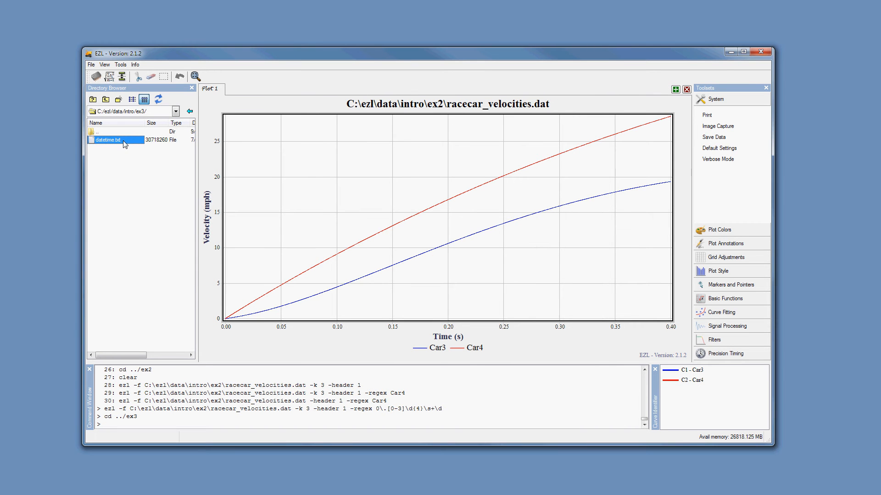
Load datetime.txt into the file setup and define column 1 as date with the format %m/%d/%Y.
{"action": "left_click_drag", "start_coordinate": [125, 145], "coordinate": [345, 175]}
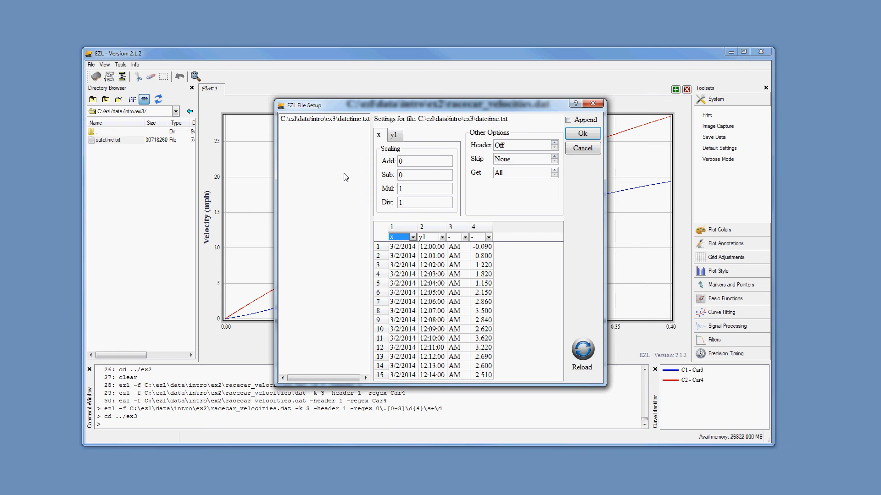
{"action": "left_click", "coordinate": [412, 237]}
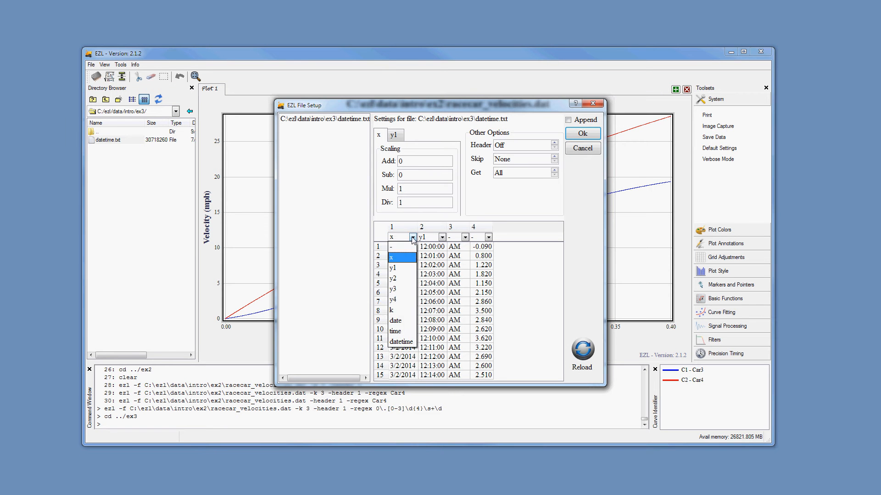
{"action": "left_click", "coordinate": [410, 321]}
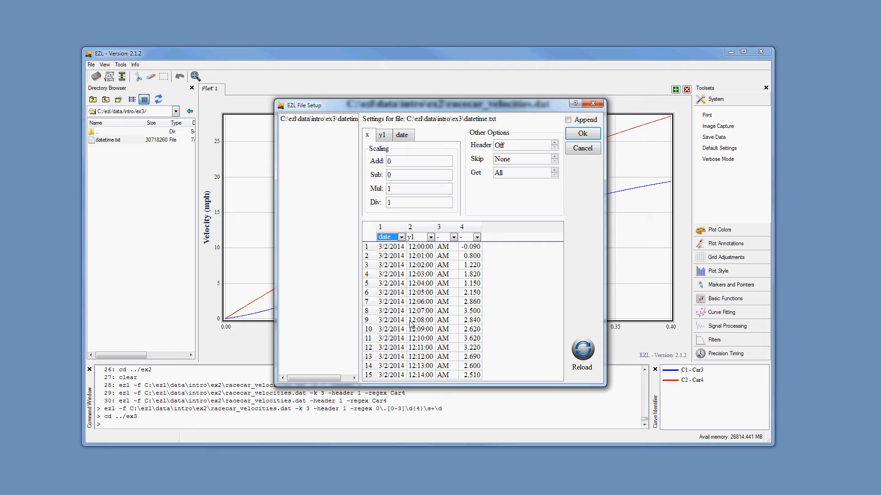
{"action": "left_click", "coordinate": [409, 137]}
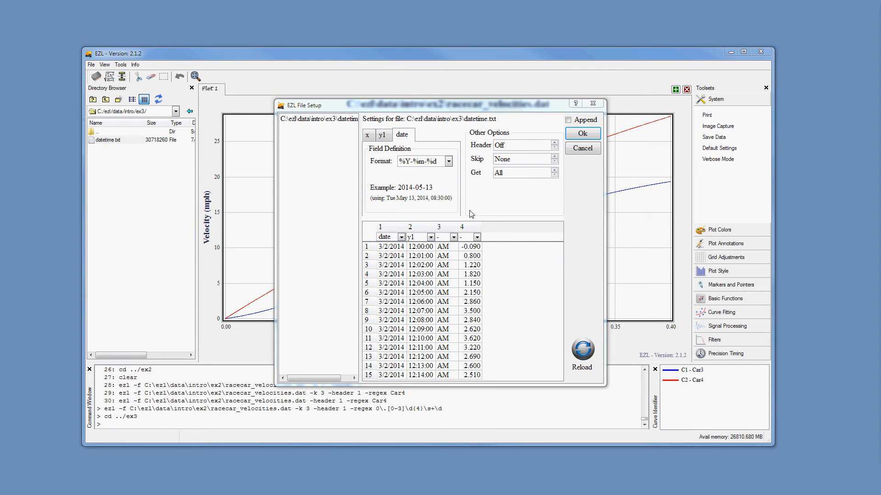
{"action": "left_click", "coordinate": [448, 163]}
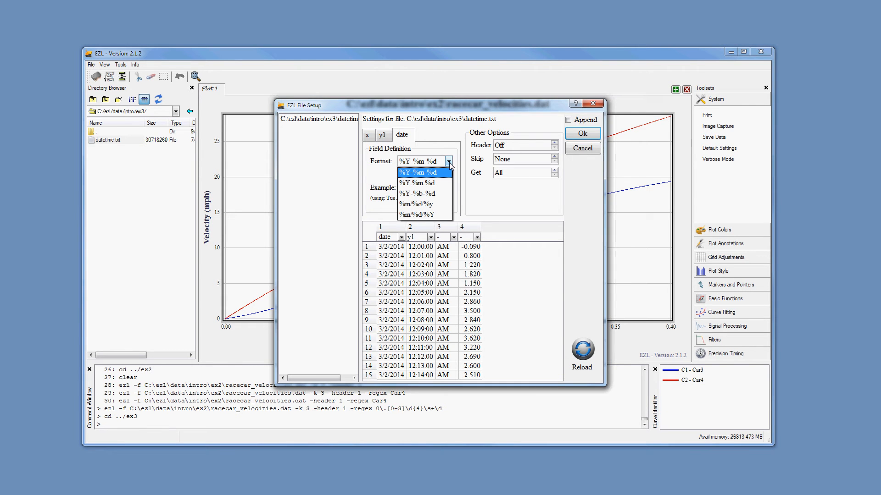
{"action": "left_click", "coordinate": [442, 214]}
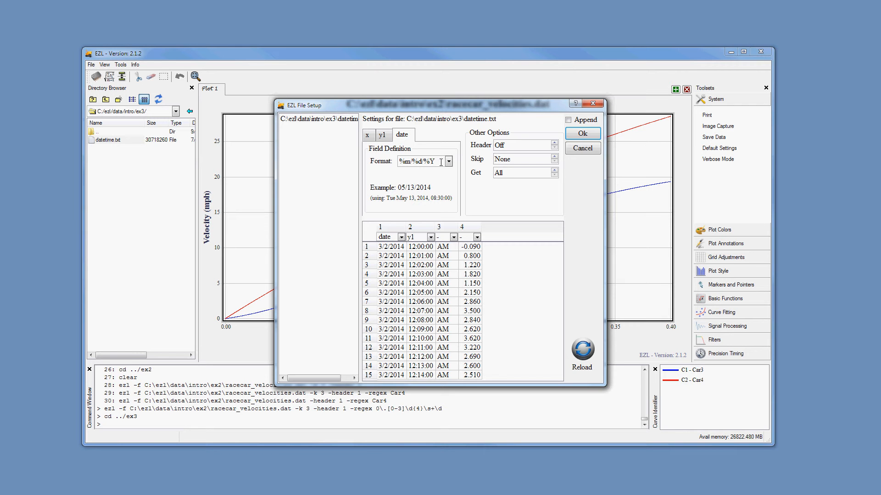
Try the year code %y in the date format, and restore %Y.
{"action": "left_click_drag", "start_coordinate": [434, 161], "coordinate": [430, 162]}
{"action": "type", "text": "y"}
{"action": "key", "text": "BackSpace"}
{"action": "type", "text": "Y"}
Define column 2 as time with the format "%H:%M:%S AM".
{"action": "left_click", "coordinate": [424, 238]}
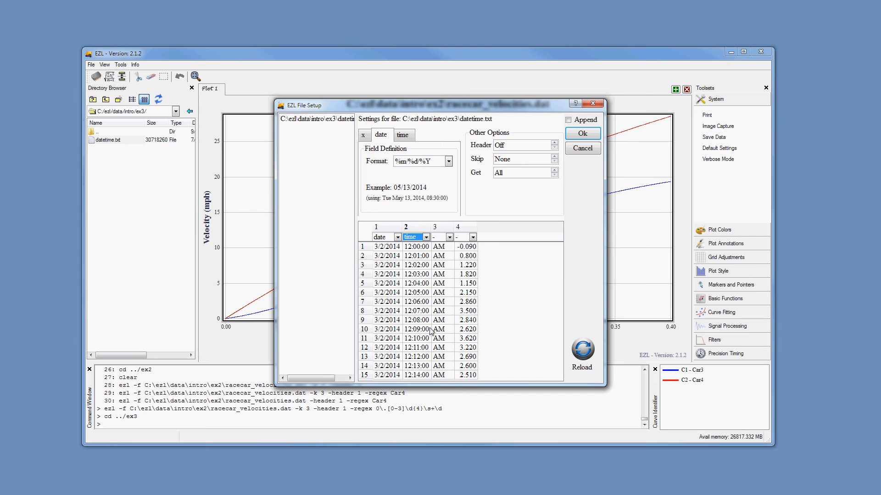
{"action": "left_click", "coordinate": [403, 135]}
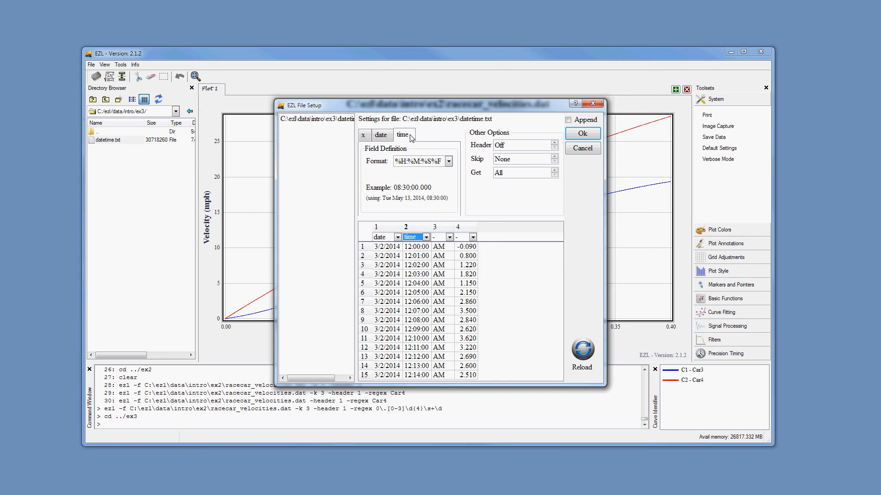
{"action": "left_click", "coordinate": [448, 161]}
{"action": "left_click", "coordinate": [437, 182]}
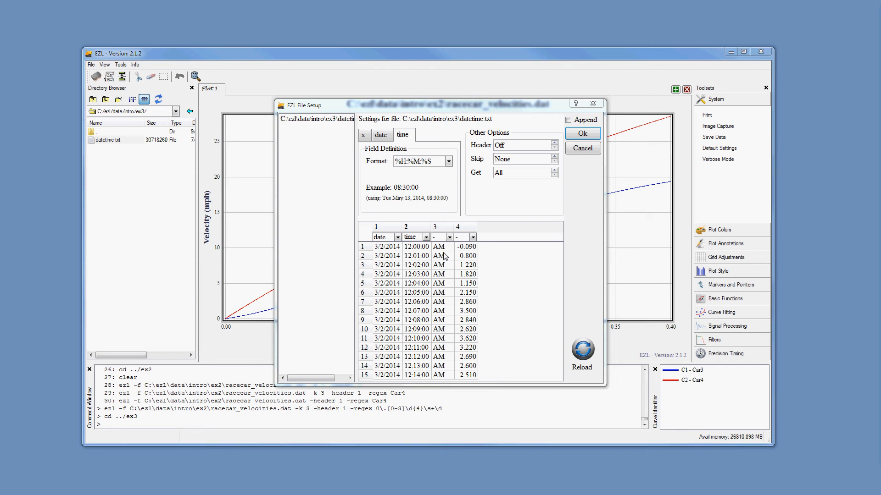
{"action": "left_click", "coordinate": [434, 161]}
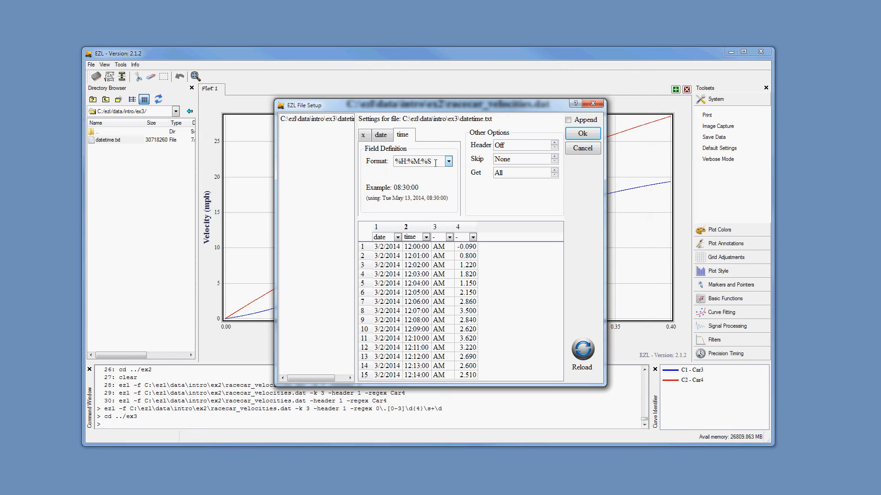
{"action": "type", "text": "AM"}
Assign column 4 to y1 and plot datetime.txt with these settings.
{"action": "left_click", "coordinate": [472, 237]}
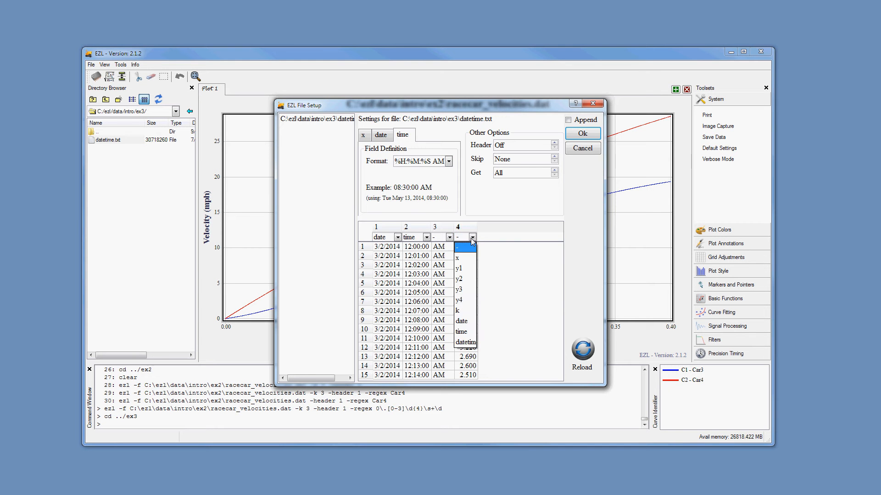
{"action": "left_click", "coordinate": [462, 270]}
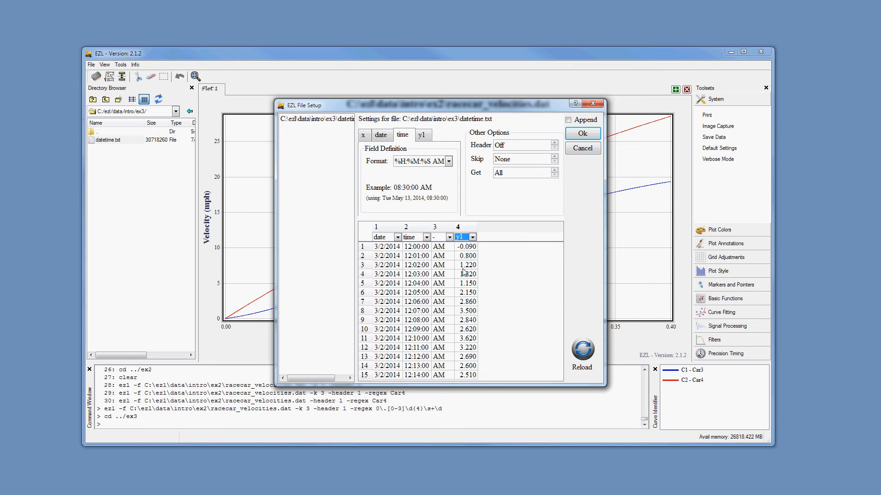
{"action": "left_click", "coordinate": [586, 136]}
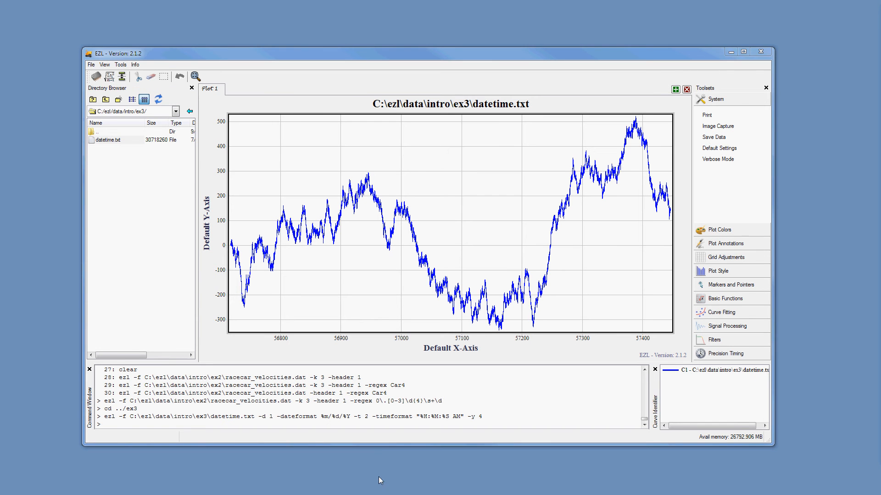
Run the "stats" command on the plotted curve and examine its number of points.
{"action": "left_click", "coordinate": [400, 426]}
{"action": "type", "text": "sdta"}
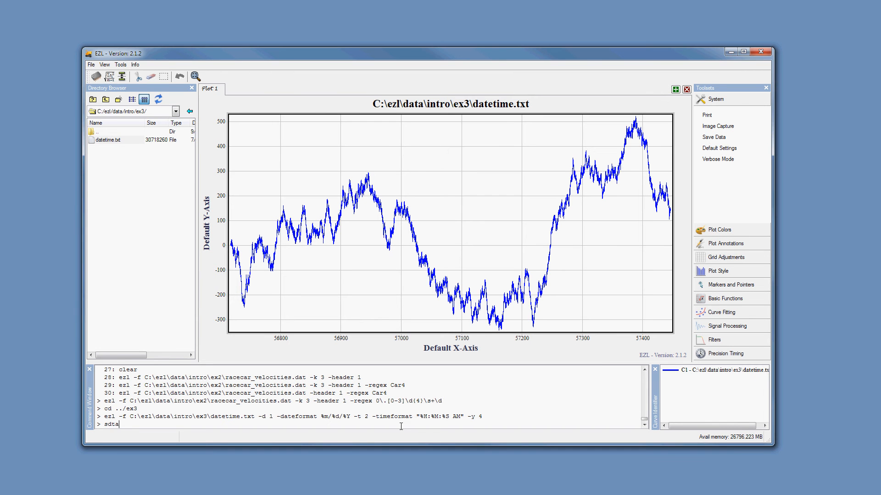
{"action": "key", "text": "BackSpace"}
{"action": "key", "text": "BackSpace"}
{"action": "key", "text": "BackSpace"}
{"action": "type", "text": "tats"}
{"action": "key", "text": "Return"}
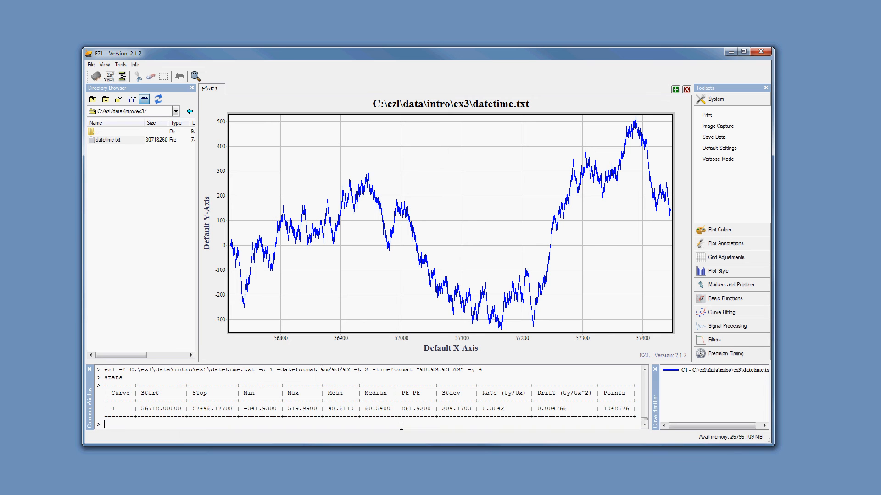
{"action": "left_click_drag", "start_coordinate": [599, 409], "coordinate": [629, 406]}
{"action": "left_click", "coordinate": [570, 416]}
Convert the plot's x-axis from MJD to Date/Time using the grid adjustments.
{"action": "left_click", "coordinate": [745, 257]}
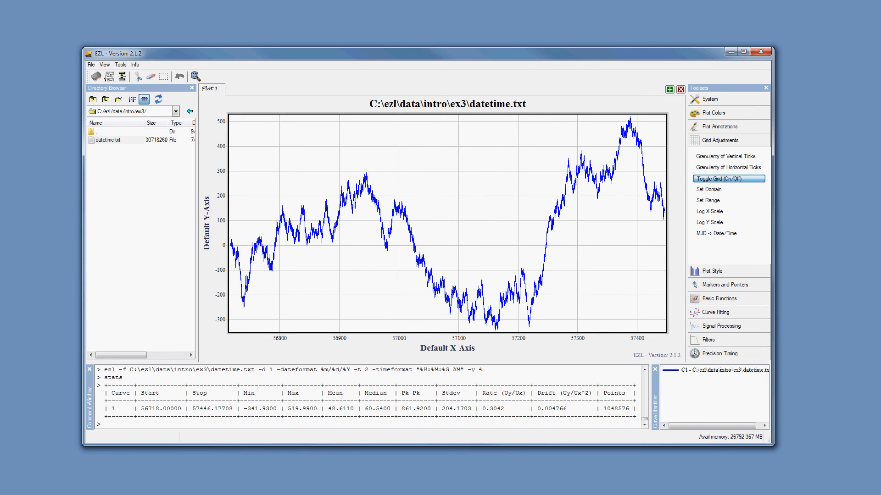
{"action": "left_click", "coordinate": [739, 234]}
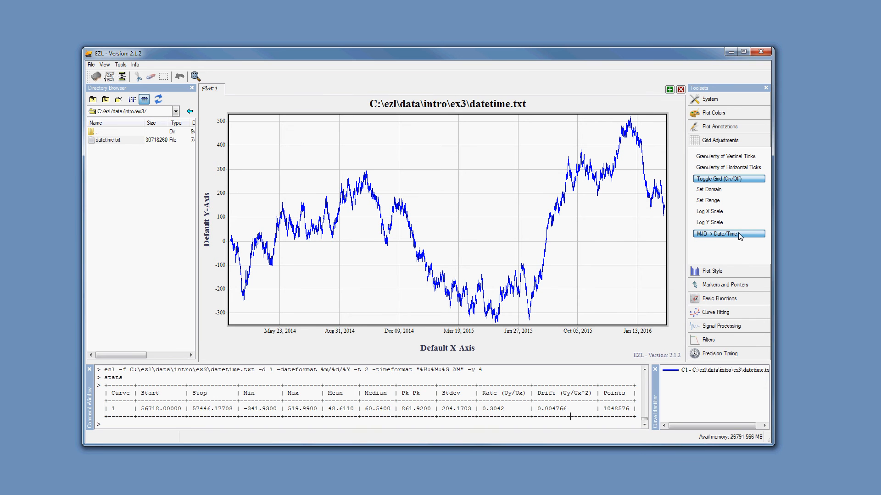
{"action": "left_click", "coordinate": [879, 285]}
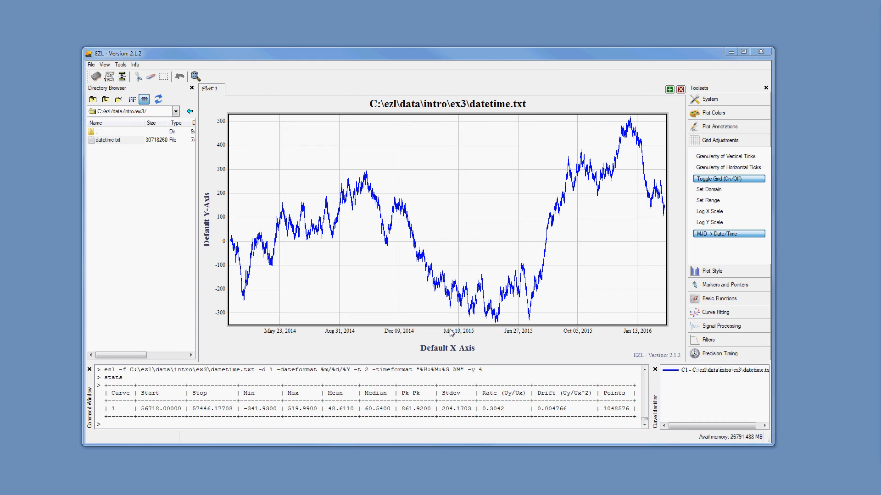
Zoom into the curve in stages down to about December 18 to 20, 2014, to examine the date and time labels.
{"action": "left_click_drag", "start_coordinate": [385, 180], "coordinate": [434, 279]}
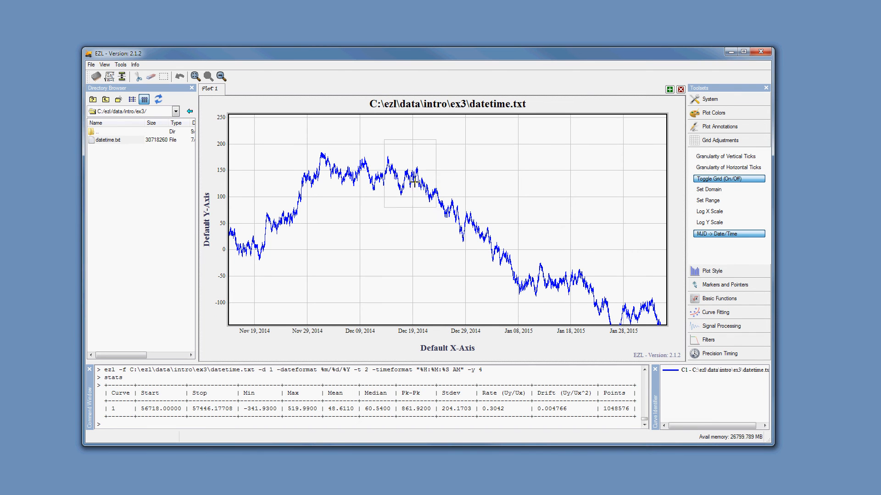
{"action": "left_click_drag", "start_coordinate": [414, 182], "coordinate": [454, 242]}
{"action": "left_click_drag", "start_coordinate": [381, 157], "coordinate": [454, 255]}
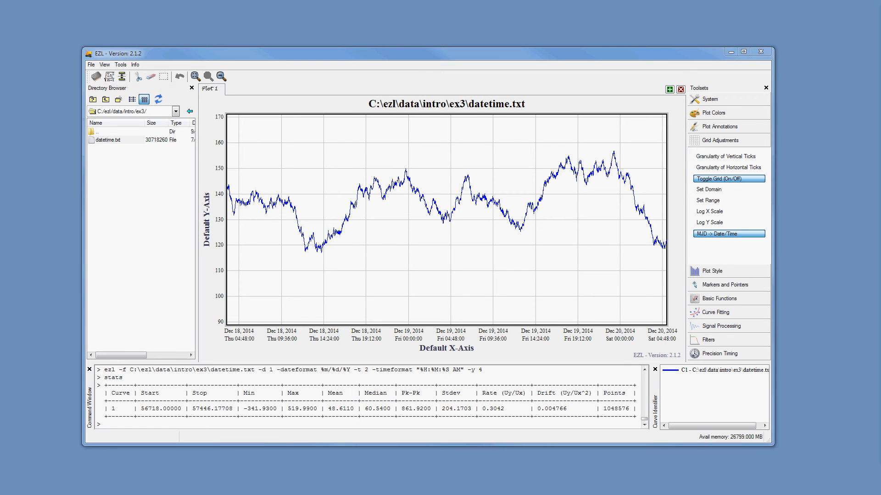
Change the working directory with "cd ../ex4" and empty the plot with "clear".
{"action": "left_click", "coordinate": [497, 424]}
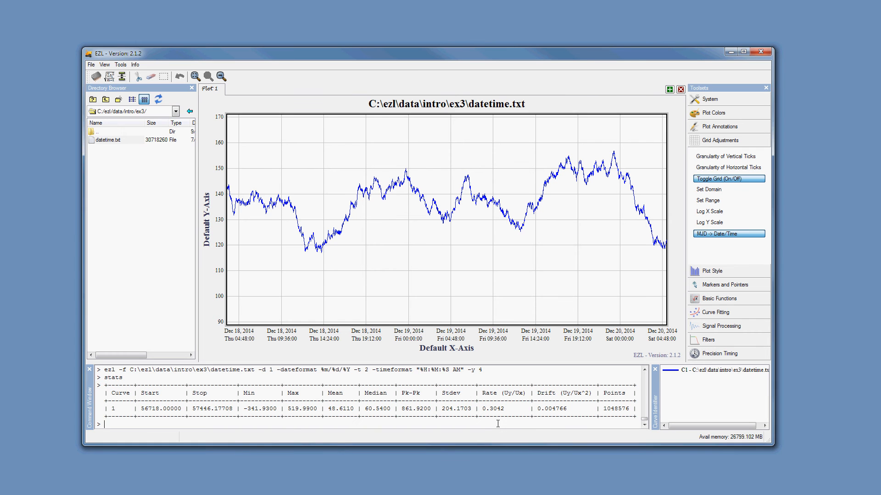
{"action": "type", "text": "cd ../ex4"}
{"action": "key", "text": "Return"}
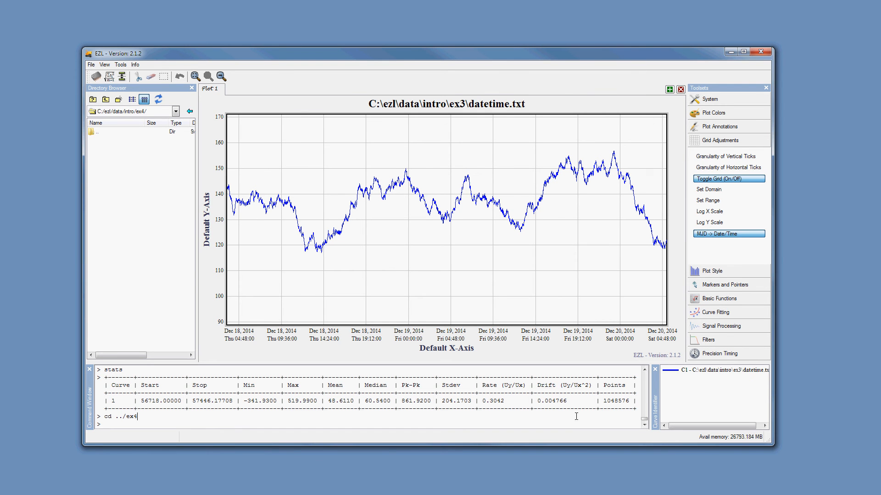
{"action": "type", "text": "clear"}
{"action": "key", "text": "Return"}
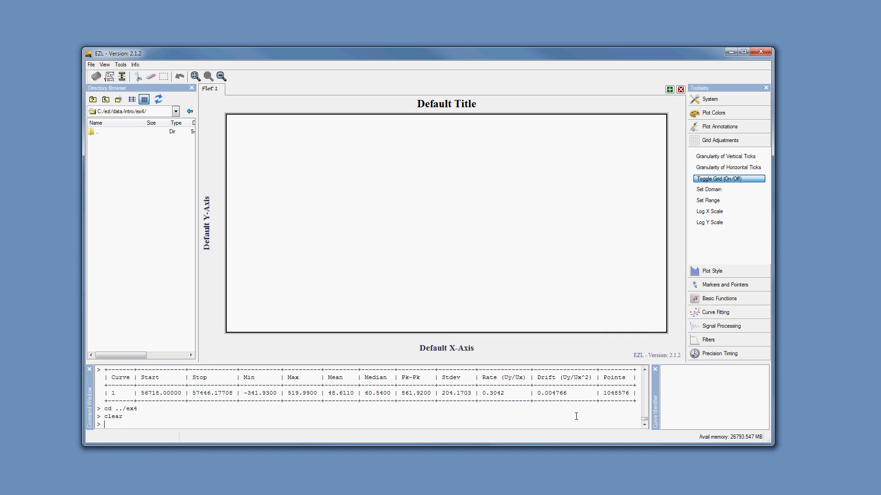
Generate a noise curve with a White FM magnitude of 1 and 5000000 points using the Noise Generator.
{"action": "left_click", "coordinate": [738, 356]}
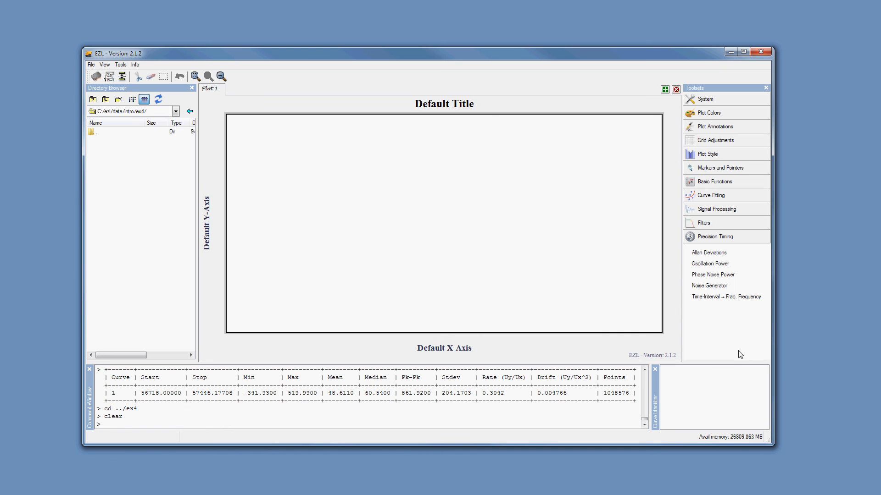
{"action": "left_click", "coordinate": [737, 288]}
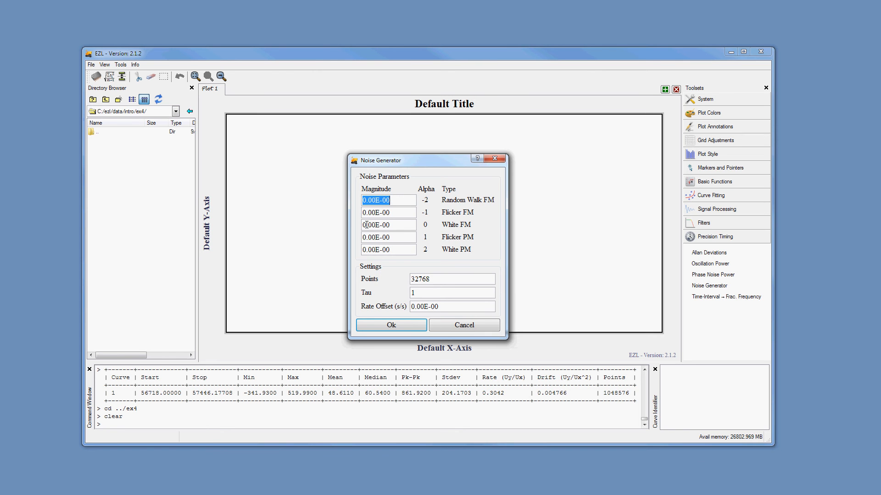
{"action": "left_click_drag", "start_coordinate": [366, 224], "coordinate": [363, 224]}
{"action": "type", "text": "1"}
{"action": "left_click", "coordinate": [441, 279]}
{"action": "left_click_drag", "start_coordinate": [441, 279], "coordinate": [406, 281]}
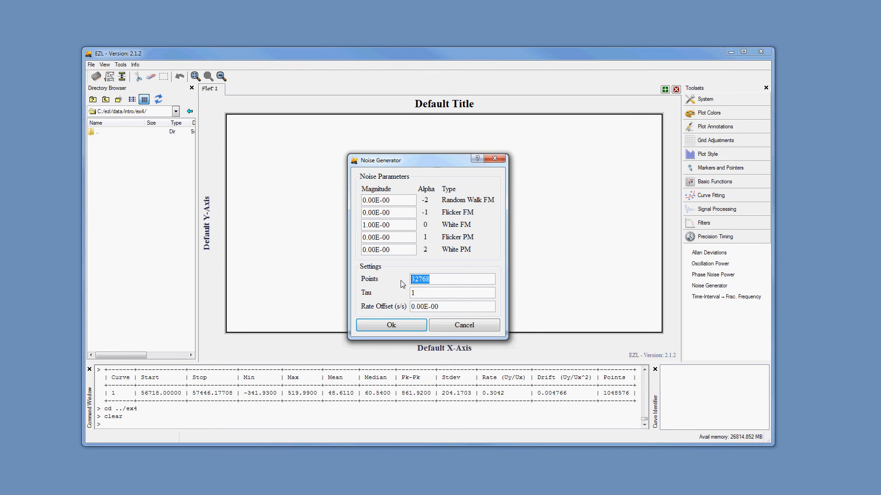
{"action": "type", "text": "5000000"}
{"action": "left_click", "coordinate": [390, 327]}
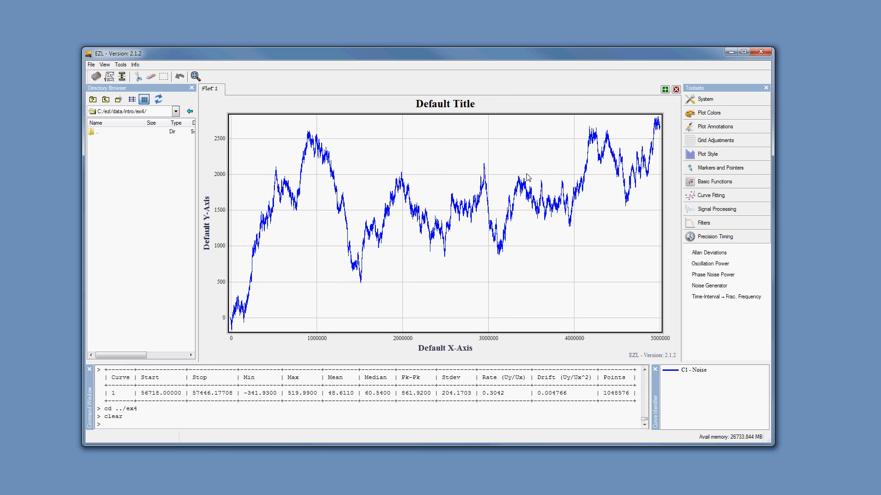
Save the noise curve's data to C:/ezl/data/intro/ex4/fullset.dat.
{"action": "left_click", "coordinate": [733, 102]}
{"action": "left_click", "coordinate": [731, 138]}
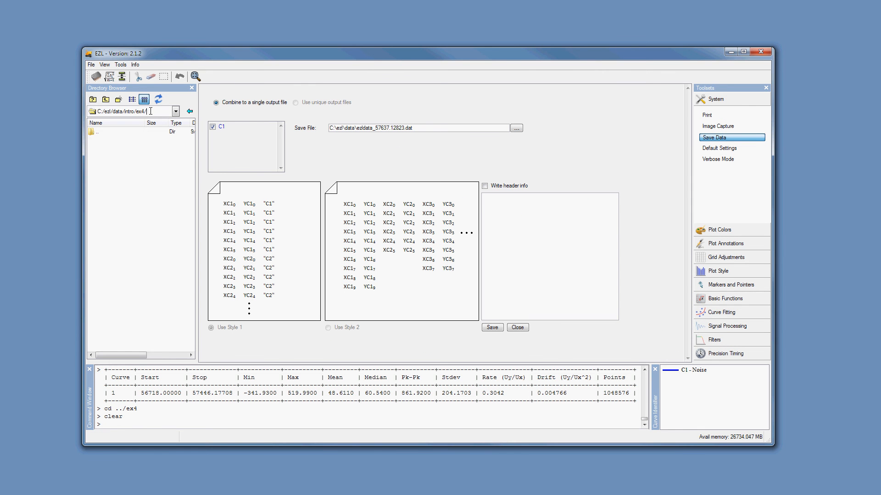
{"action": "left_click_drag", "start_coordinate": [151, 111], "coordinate": [83, 110]}
{"action": "key", "text": "ctrl+c"}
{"action": "left_click_drag", "start_coordinate": [407, 128], "coordinate": [302, 128]}
{"action": "key", "text": "ctrl+v"}
{"action": "type", "text": "fullset.dat"}
{"action": "left_click", "coordinate": [491, 328]}
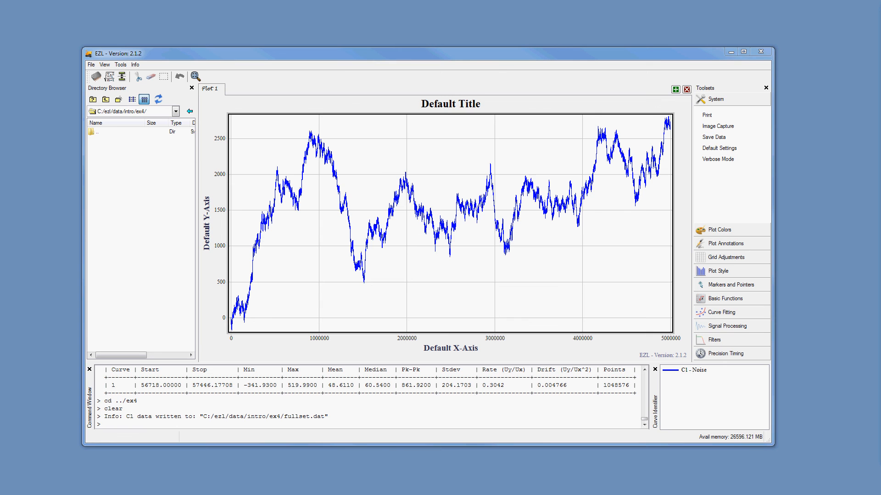
Switch to the terminal, enter ezlintro/ex4, split the data with "split -l 200000 -d fullset.dat", and minimise the terminal.
{"action": "key", "text": "alt+Tab"}
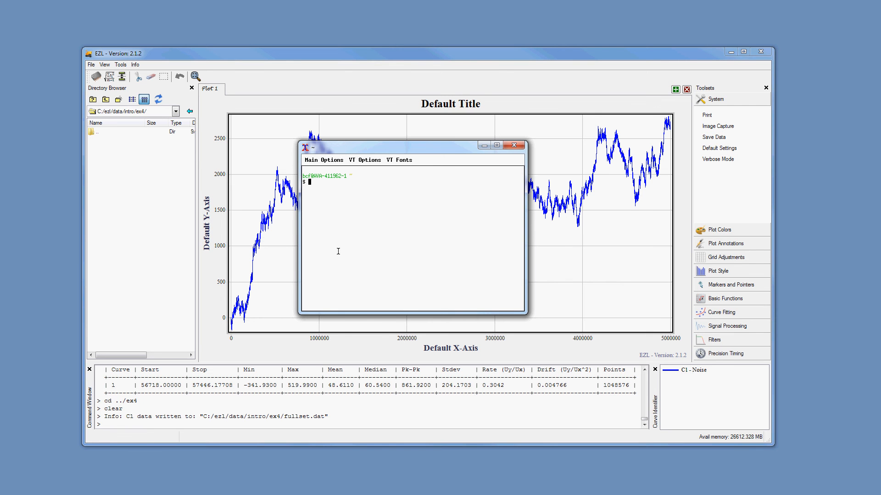
{"action": "type", "text": "cd ezlintro/ex4"}
{"action": "key", "text": "Return"}
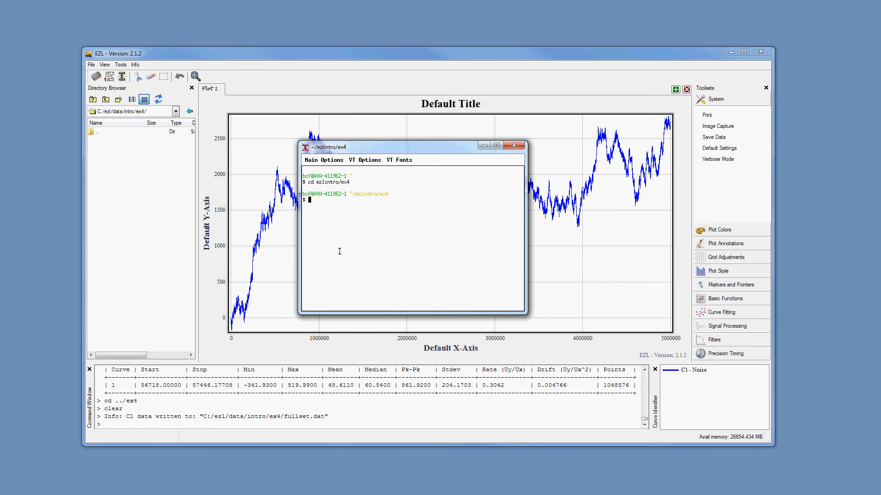
{"action": "type", "text": "split -l 200000 -d fu"}
{"action": "key", "text": "Tab"}
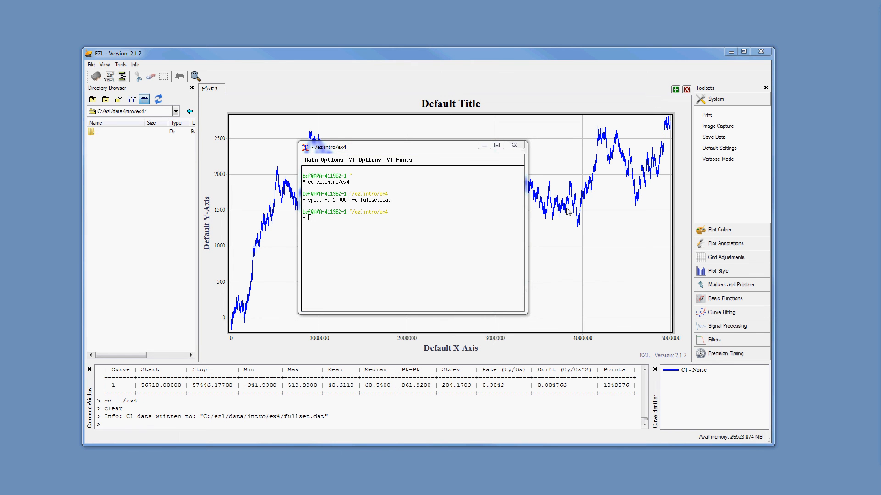
{"action": "left_click", "coordinate": [483, 145]}
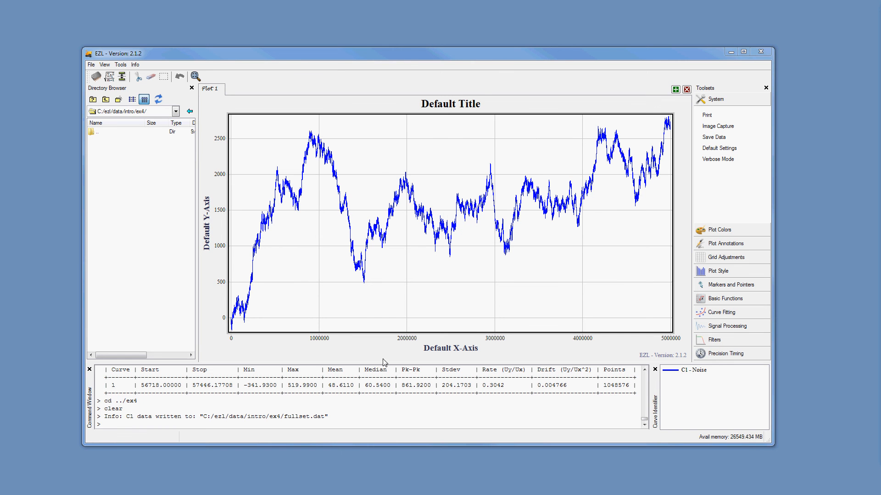
Enlarge the command window, list the ex4 directory with "ls -l", and examine the split files.
{"action": "left_click_drag", "start_coordinate": [384, 362], "coordinate": [381, 314]}
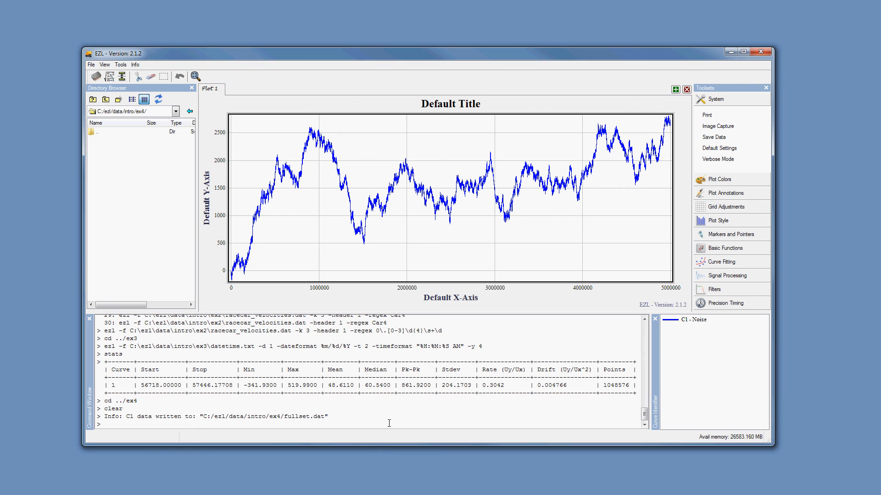
{"action": "type", "text": "ls -l"}
{"action": "key", "text": "Return"}
{"action": "scroll", "coordinate": [346, 388], "scroll_direction": "up", "scroll_amount": 6}
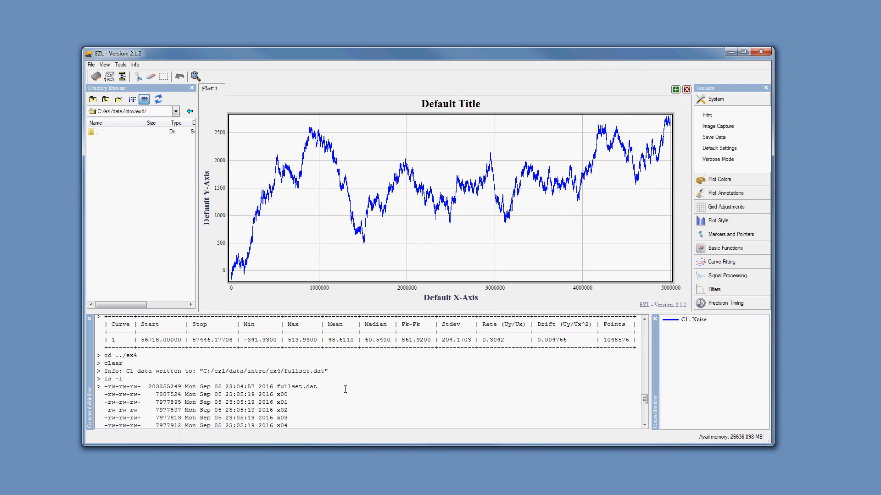
Refresh the directory browser to show the split files and reduce the height of the command window.
{"action": "scroll", "coordinate": [345, 388], "scroll_direction": "down", "scroll_amount": 2}
{"action": "left_click", "coordinate": [158, 100]}
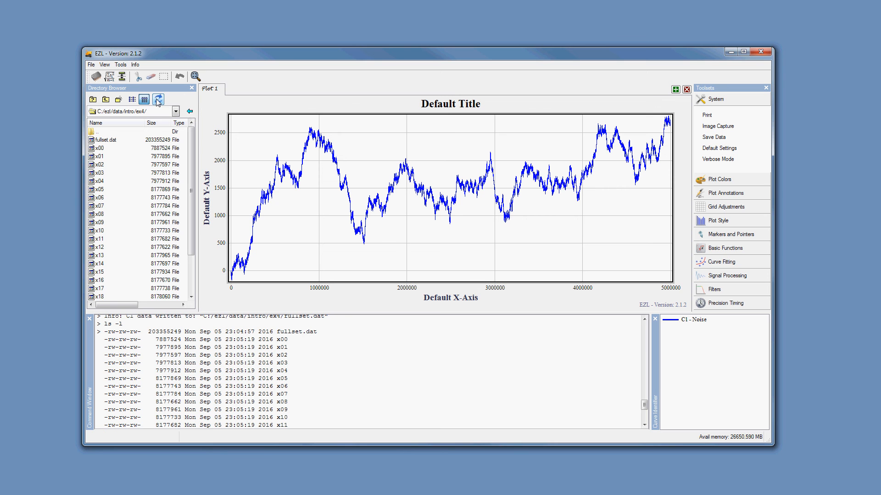
{"action": "left_click_drag", "start_coordinate": [385, 314], "coordinate": [384, 382]}
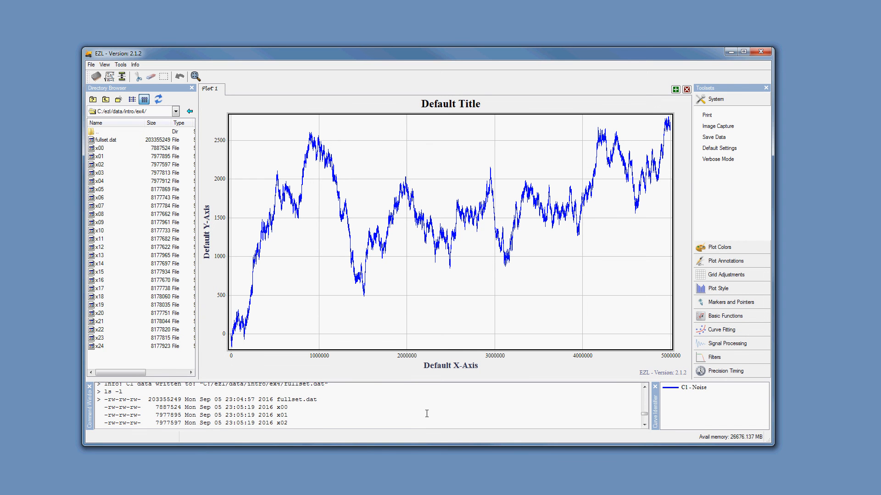
{"action": "scroll", "coordinate": [426, 413], "scroll_direction": "down", "scroll_amount": 8}
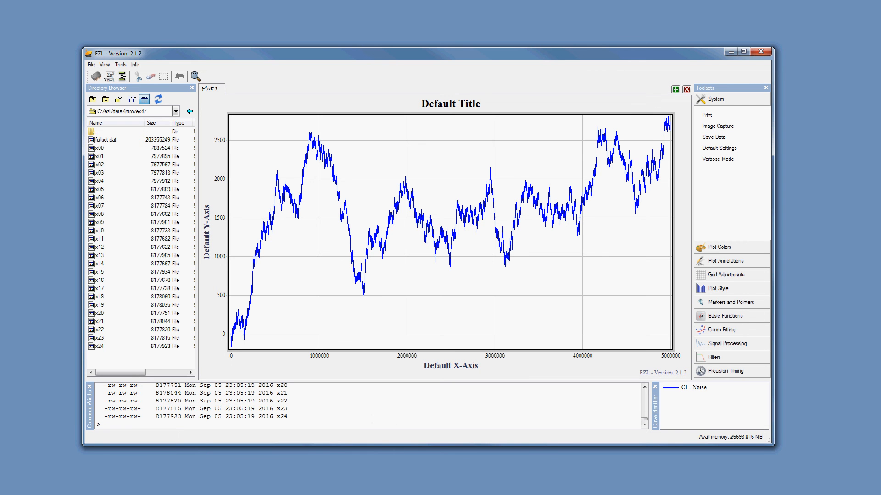
Plot all split files together without a legend using the command "ezl -f x* -legendpos off".
{"action": "type", "text": "ezl -f x*"}
{"action": "type", "text": "-legendpos 0"}
{"action": "type", "text": "ff"}
{"action": "key", "text": "BackSpace"}
{"action": "key", "text": "BackSpace"}
{"action": "key", "text": "BackSpace"}
{"action": "type", "text": "off"}
{"action": "key", "text": "Return"}
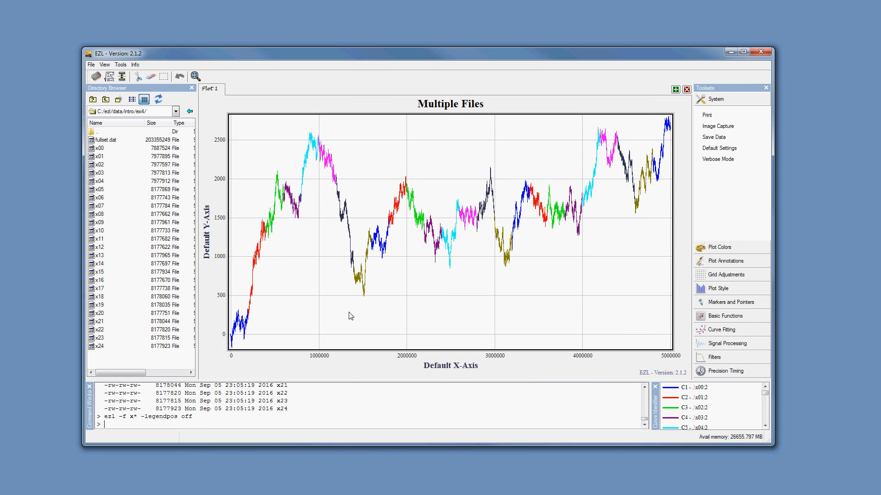
Enlarge the curve list slightly and highlight individual curves such as C4 and C7 to locate them in the plot.
{"action": "left_click_drag", "start_coordinate": [456, 381], "coordinate": [455, 359]}
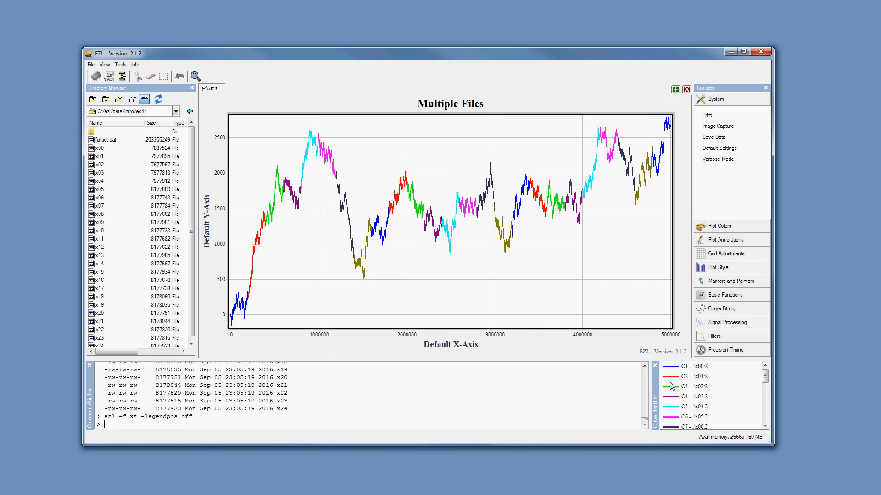
{"action": "left_click", "coordinate": [702, 400]}
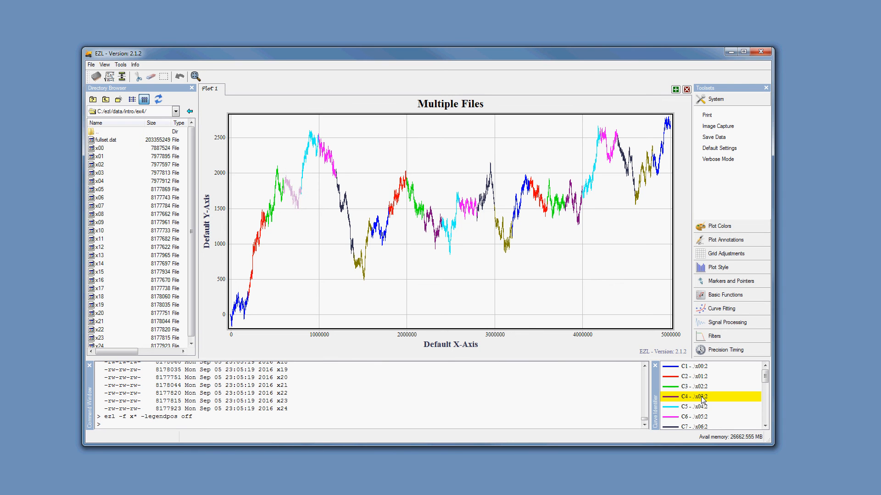
{"action": "scroll", "coordinate": [702, 400], "scroll_direction": "down", "scroll_amount": 1}
{"action": "left_click", "coordinate": [703, 401]}
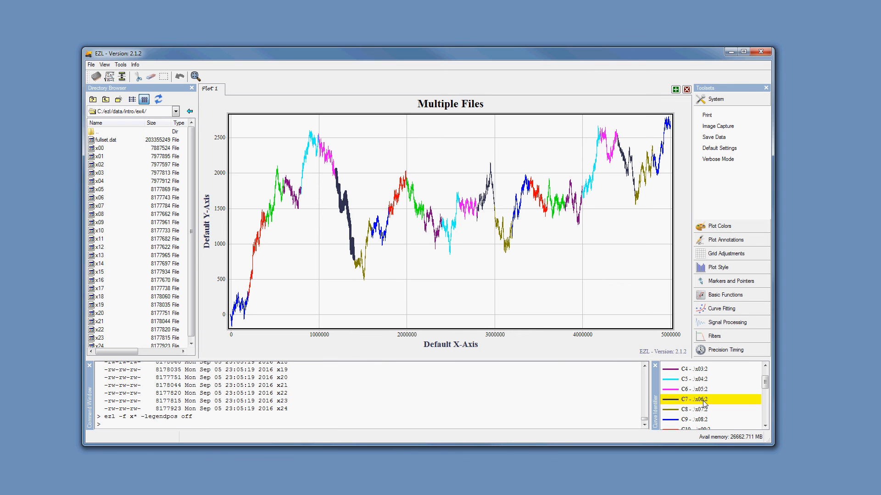
{"action": "scroll", "coordinate": [704, 402], "scroll_direction": "down", "scroll_amount": 3}
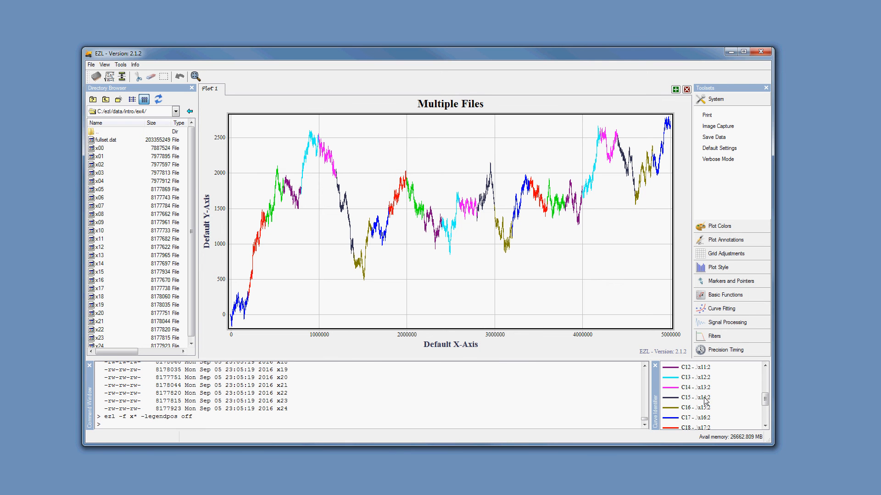
{"action": "left_click", "coordinate": [708, 408]}
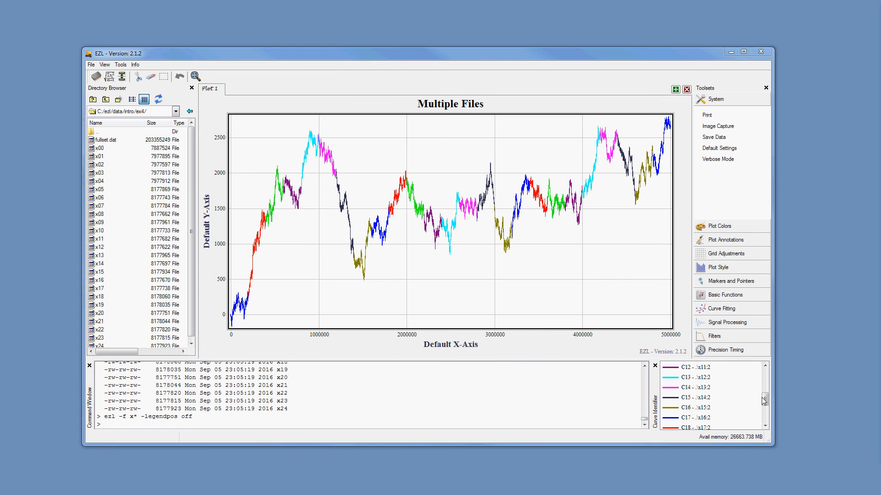
{"action": "scroll", "coordinate": [711, 415], "scroll_direction": "down", "scroll_amount": 1}
{"action": "left_click", "coordinate": [702, 412]}
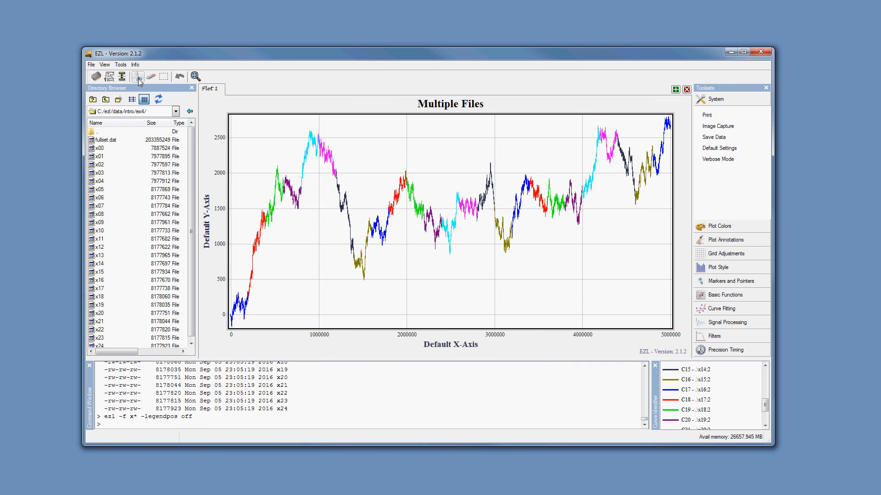
Merge all plotted curves into one by boxing the whole plot area, and undo the merge.
{"action": "left_click", "coordinate": [164, 77]}
{"action": "left_click_drag", "start_coordinate": [206, 97], "coordinate": [680, 340]}
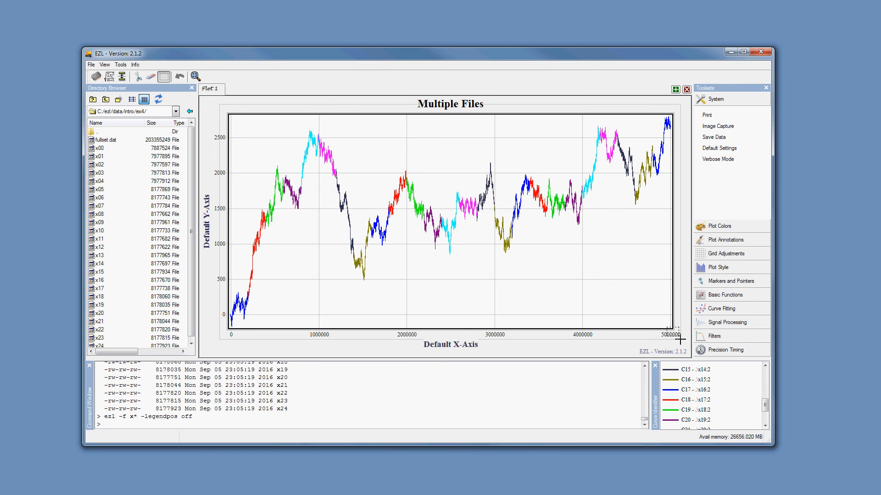
{"action": "left_click_drag", "start_coordinate": [680, 340], "coordinate": [681, 339]}
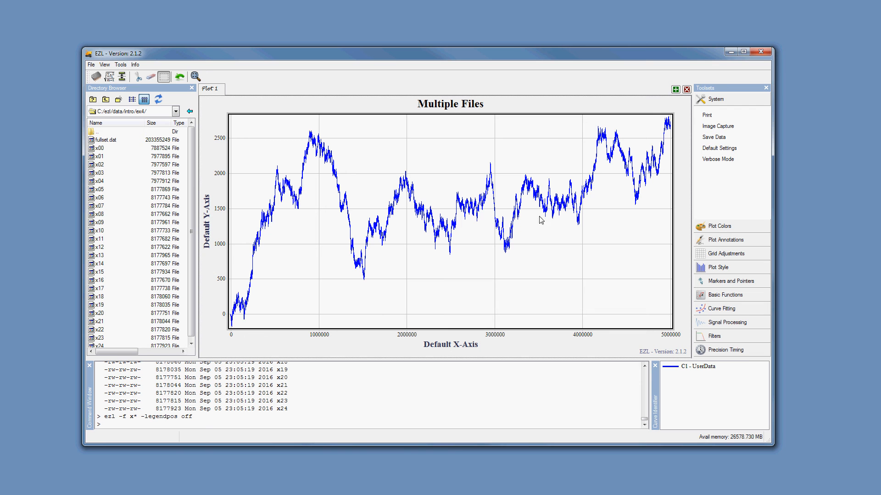
{"action": "left_click", "coordinate": [179, 78]}
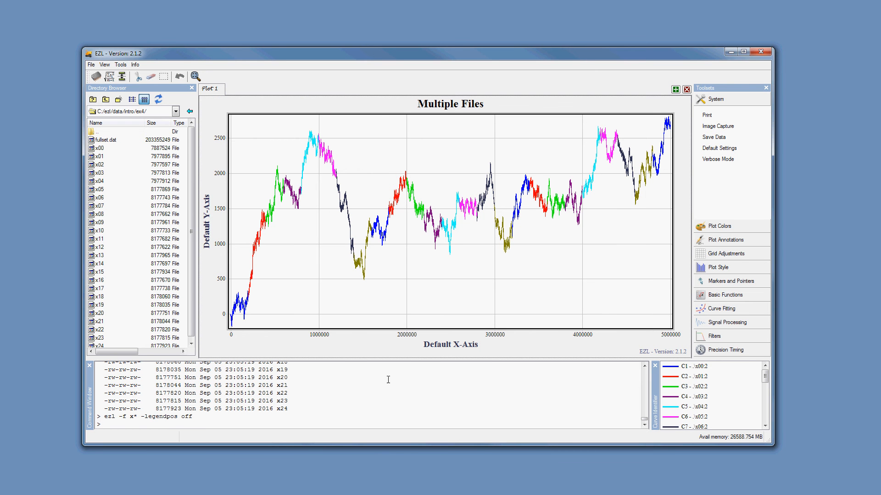
Replot the split files as one merged curve using the command "ezl -f x* -legendpos off -merge".
{"action": "left_click", "coordinate": [342, 426]}
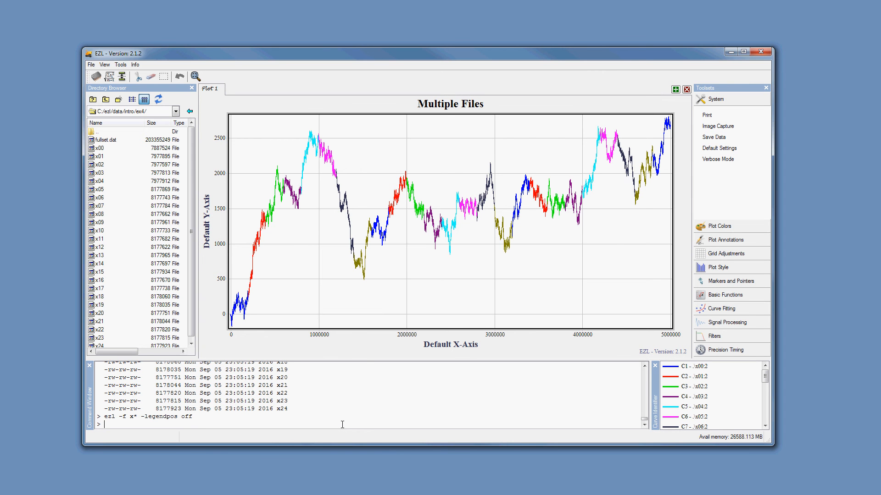
{"action": "key", "text": "Up"}
{"action": "type", "text": "-merge"}
{"action": "key", "text": "Return"}
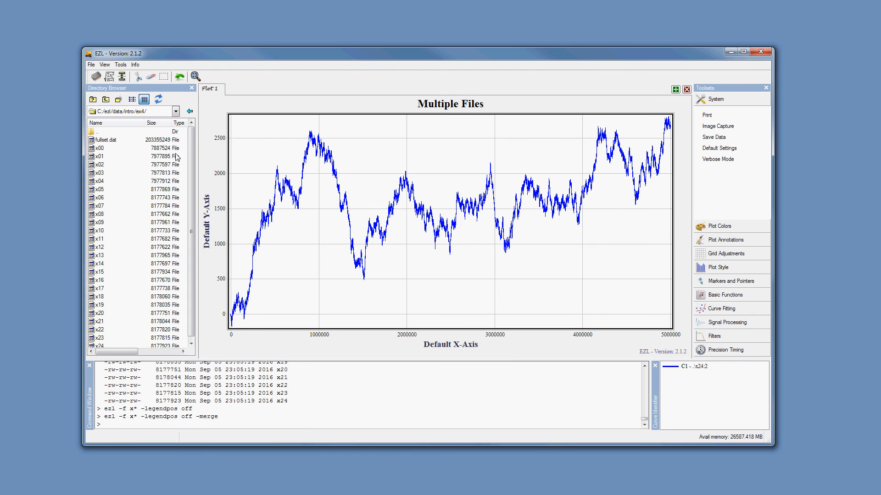
Run "stats" on the merged curve and examine its number of points.
{"action": "type", "text": "stats"}
{"action": "key", "text": "Return"}
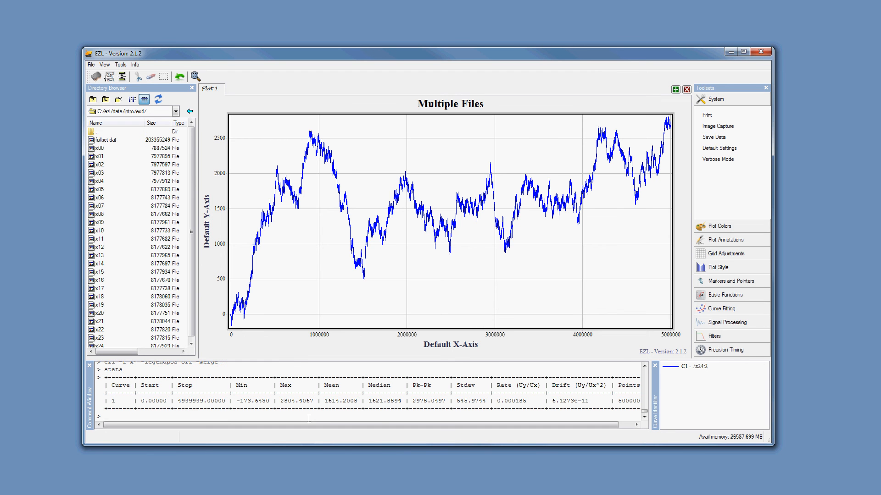
{"action": "left_click_drag", "start_coordinate": [413, 426], "coordinate": [426, 425]}
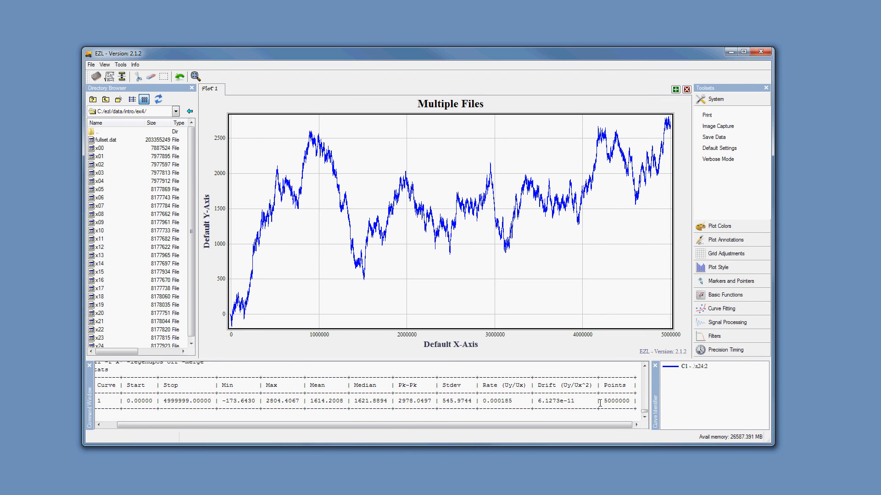
{"action": "left_click_drag", "start_coordinate": [602, 403], "coordinate": [632, 401]}
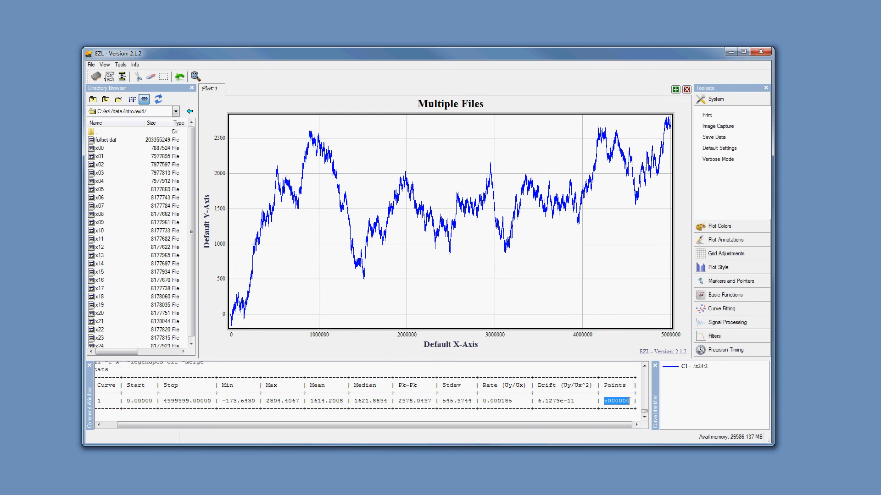